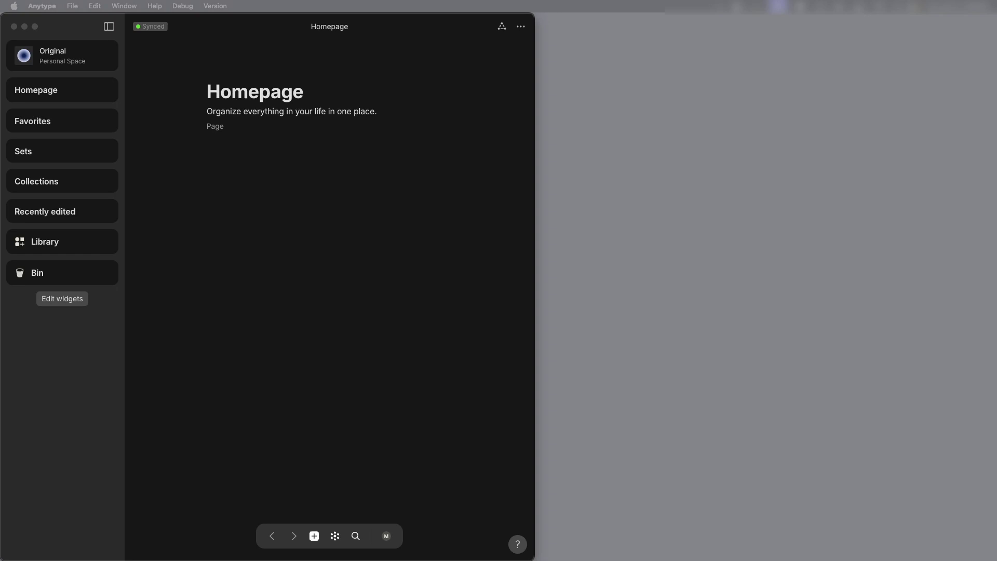
Step: Bring Anytype to the front and open its help menu listing ANY Experience Gallery
click(307, 280)
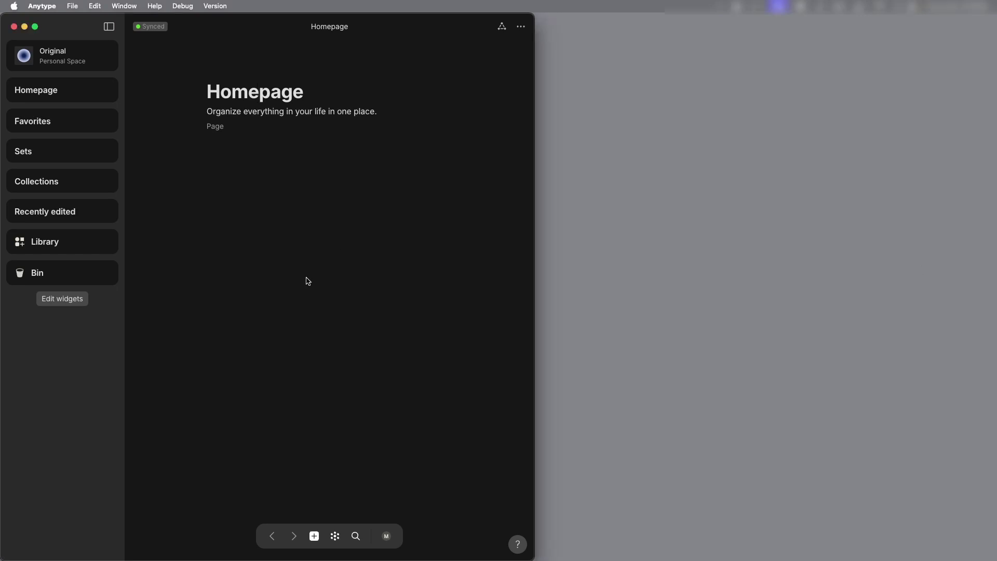
click(517, 545)
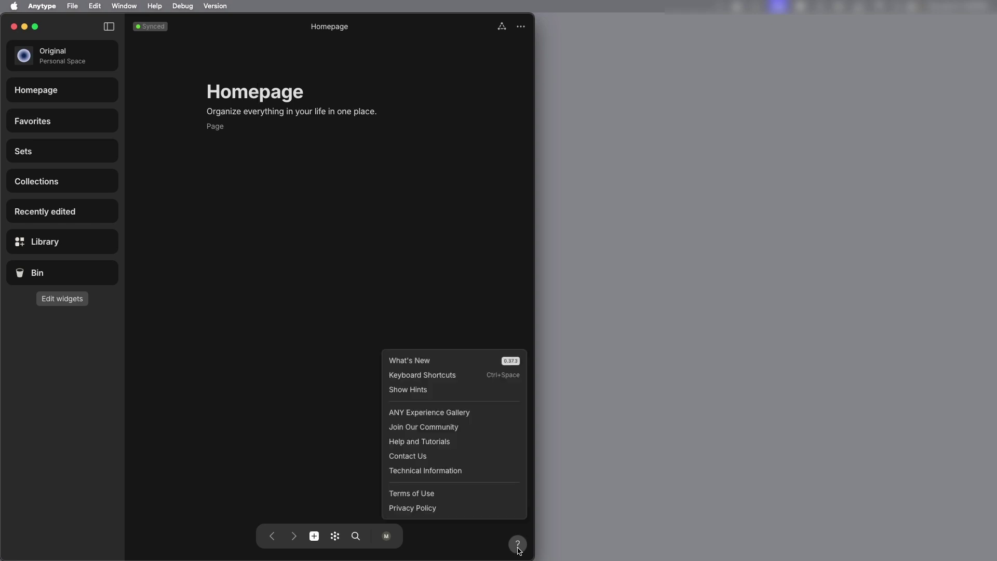
Step: Open the ANY Experience Gallery in Chrome and send the Daily Journal experience to Anytype
click(497, 418)
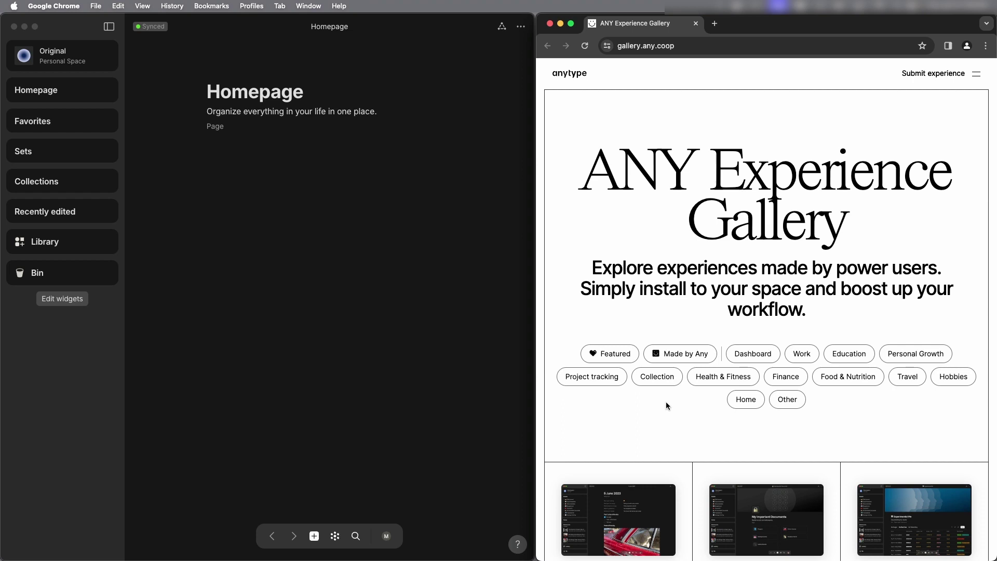
scroll(667, 405, down, 3)
scroll(667, 406, down, 4)
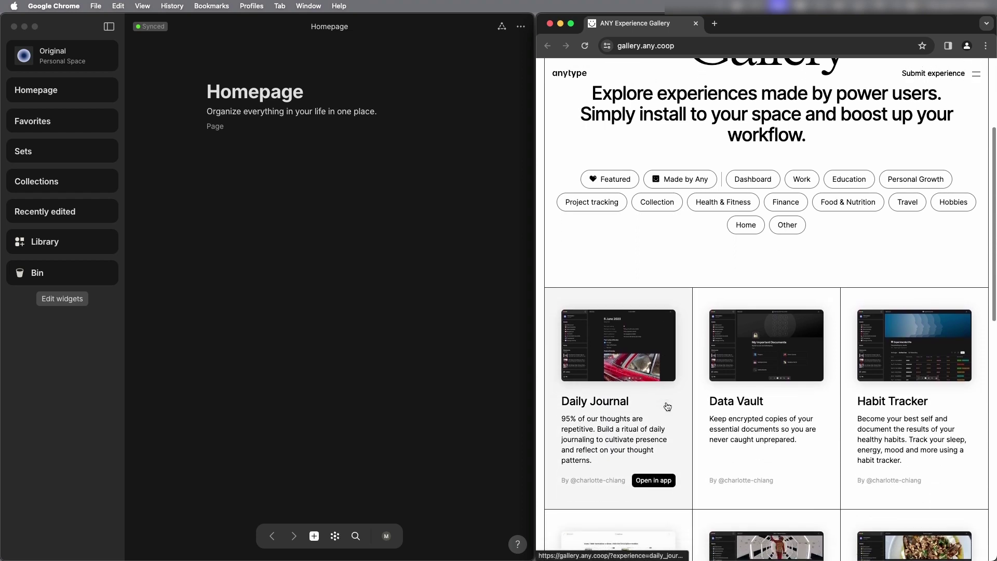
mouse_move(610, 249)
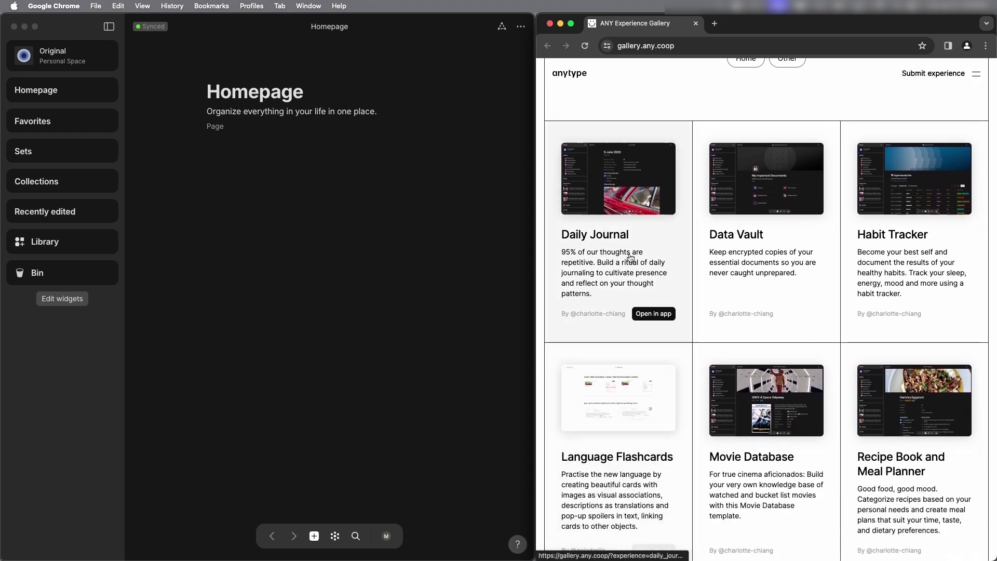
click(658, 317)
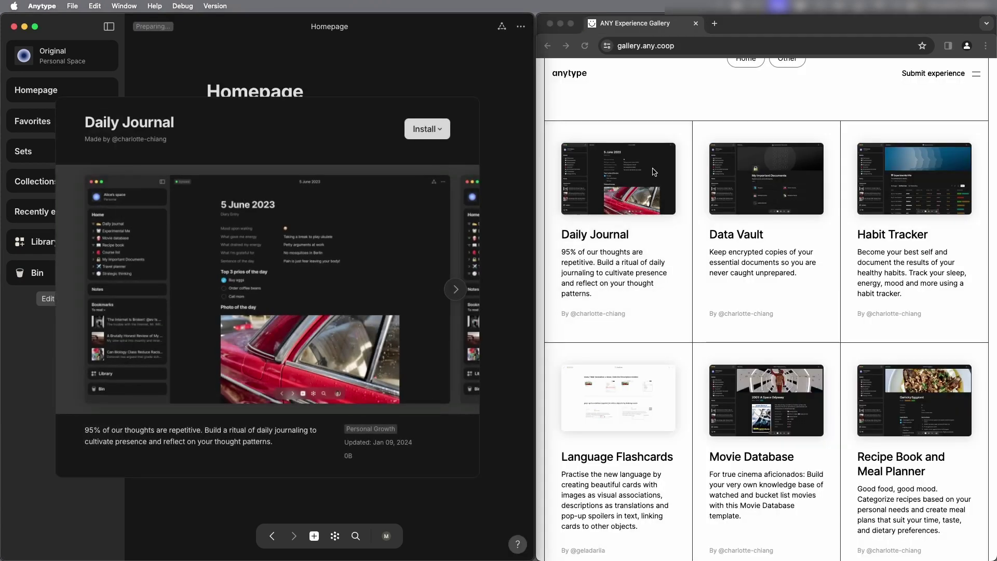
Step: With Chrome minimized and Anytype widened, install Daily Journal into a newly created space
click(560, 24)
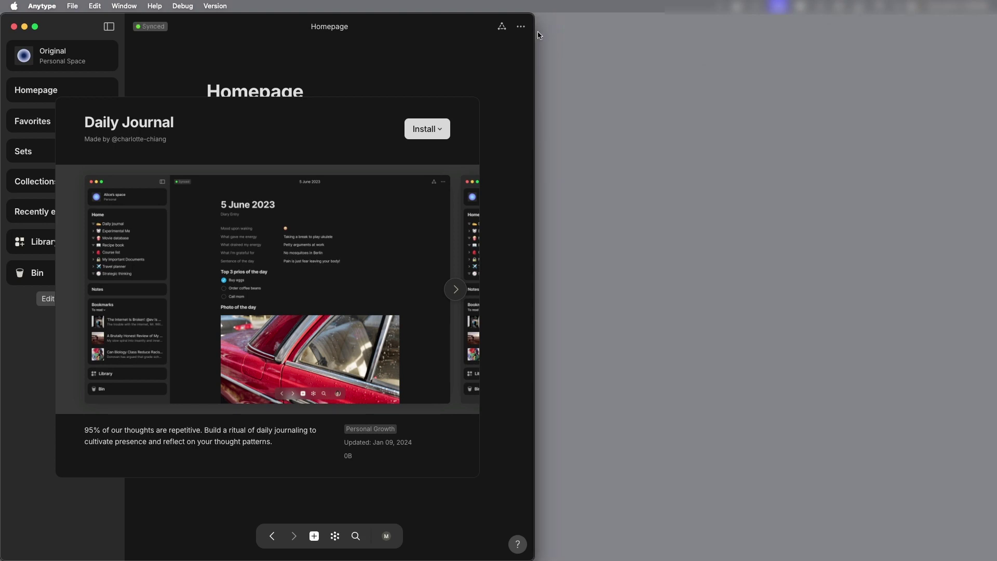
drag(535, 37, 996, 37)
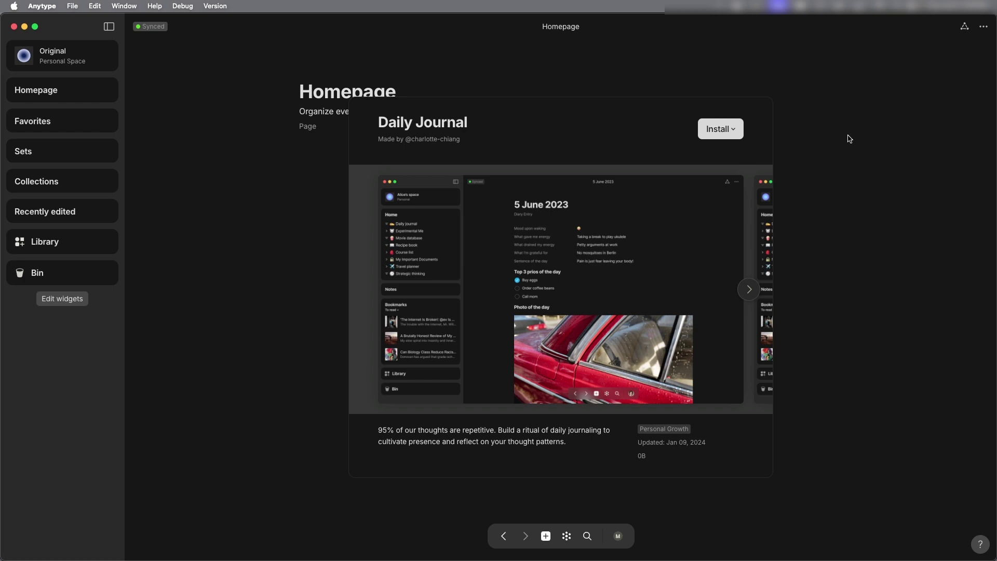
click(724, 133)
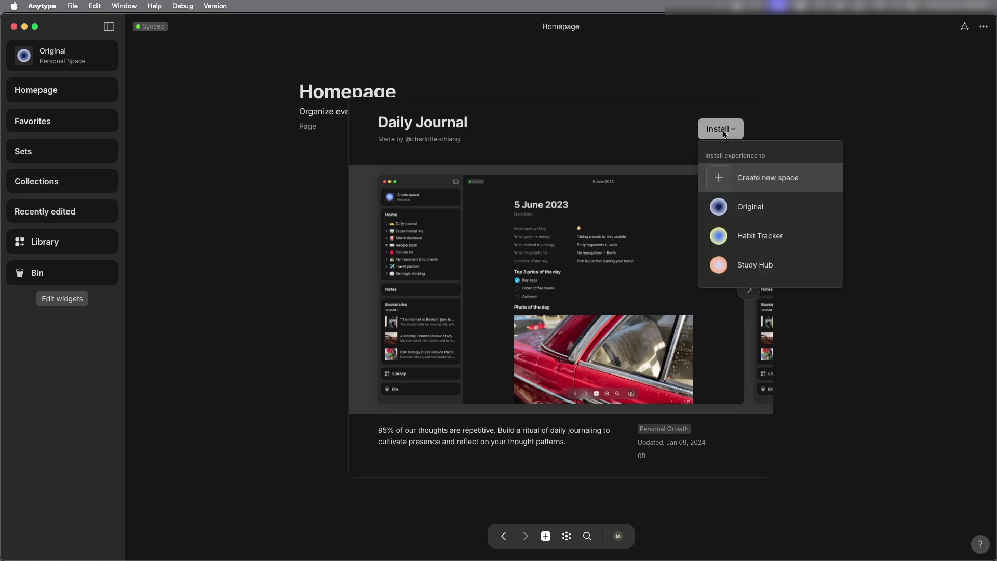
click(768, 178)
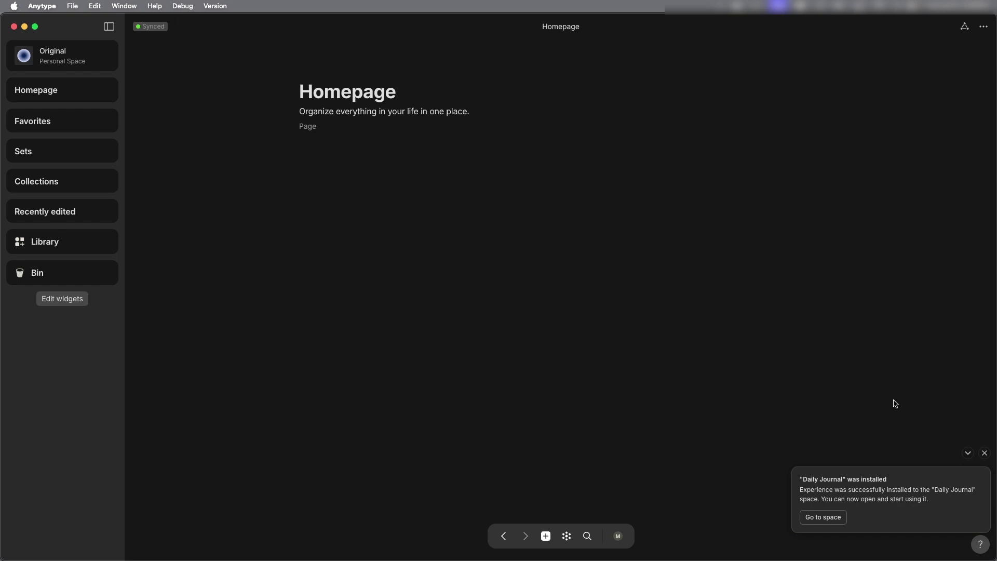
Step: Go to the new Daily Journal space and remove Homepage from Favorites
click(820, 520)
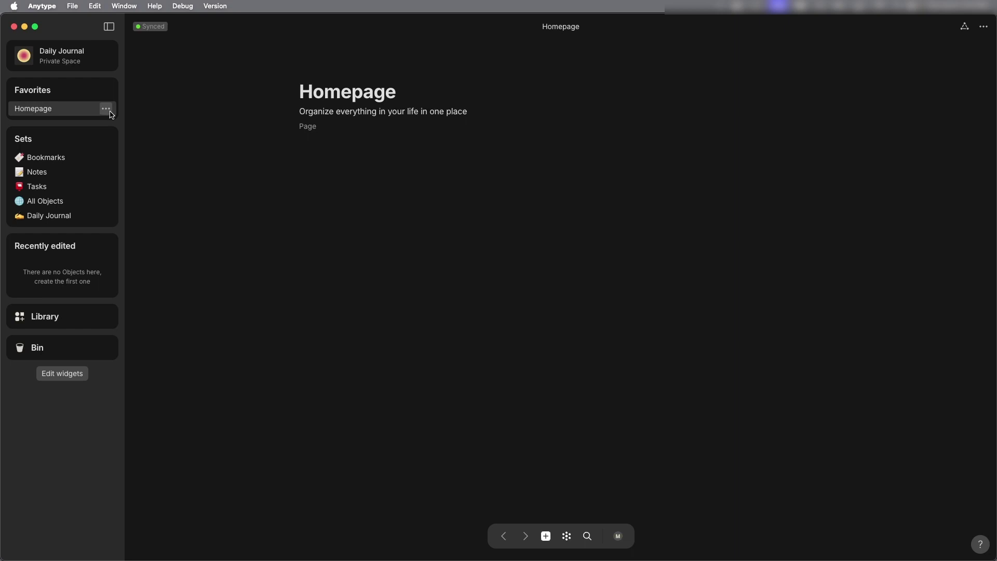
click(106, 109)
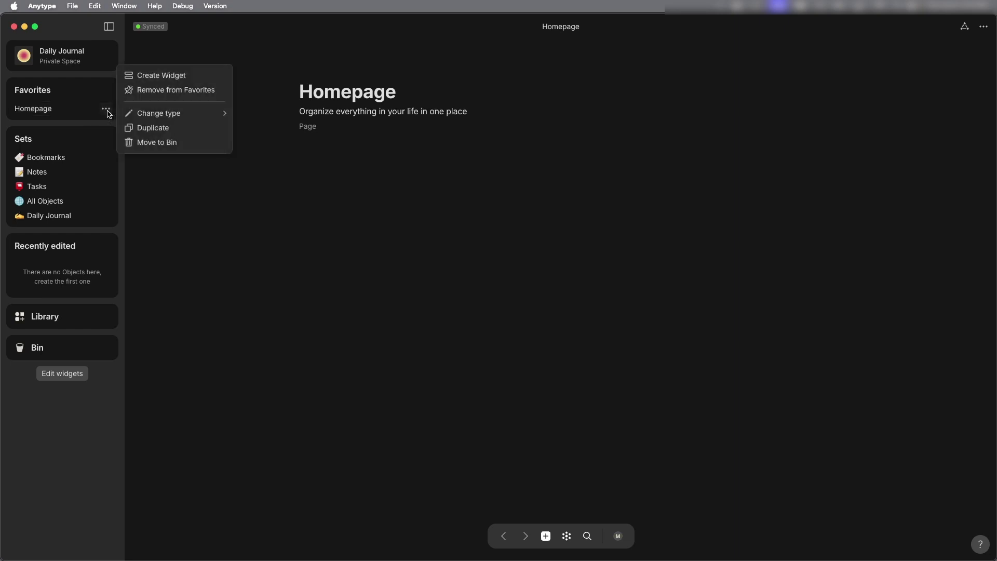
click(172, 94)
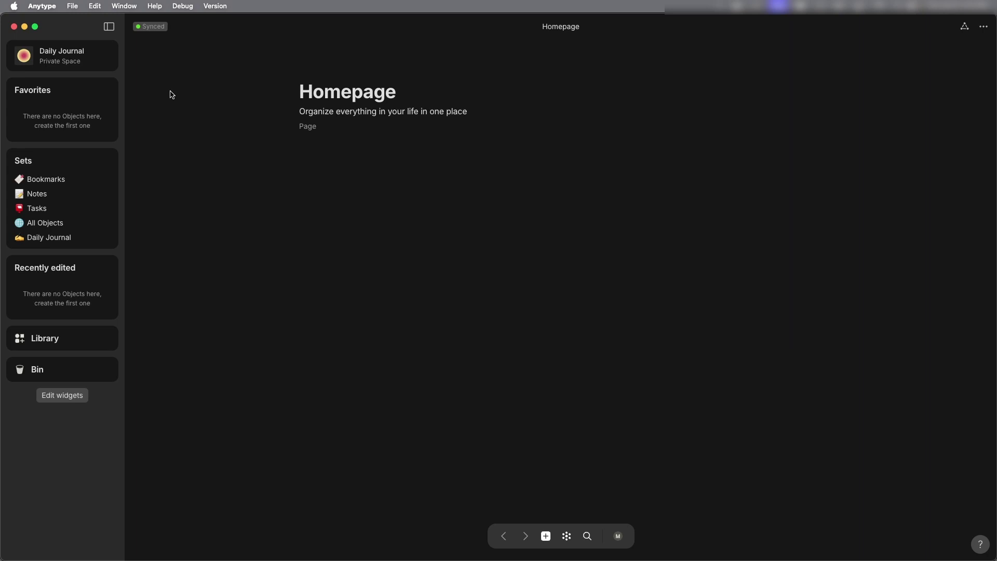
Step: Open the Daily Journal set and add it to Favorites
click(50, 238)
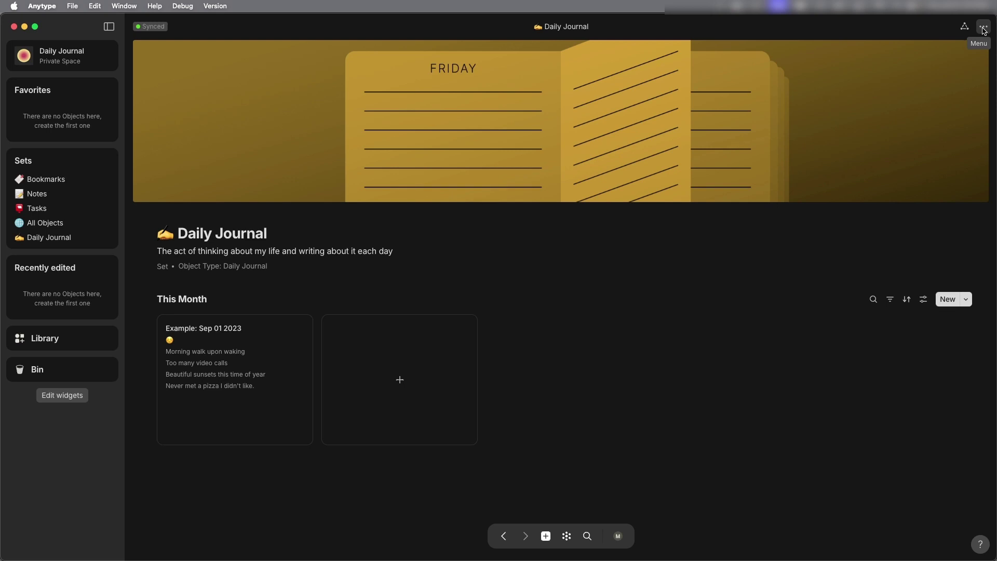
click(984, 31)
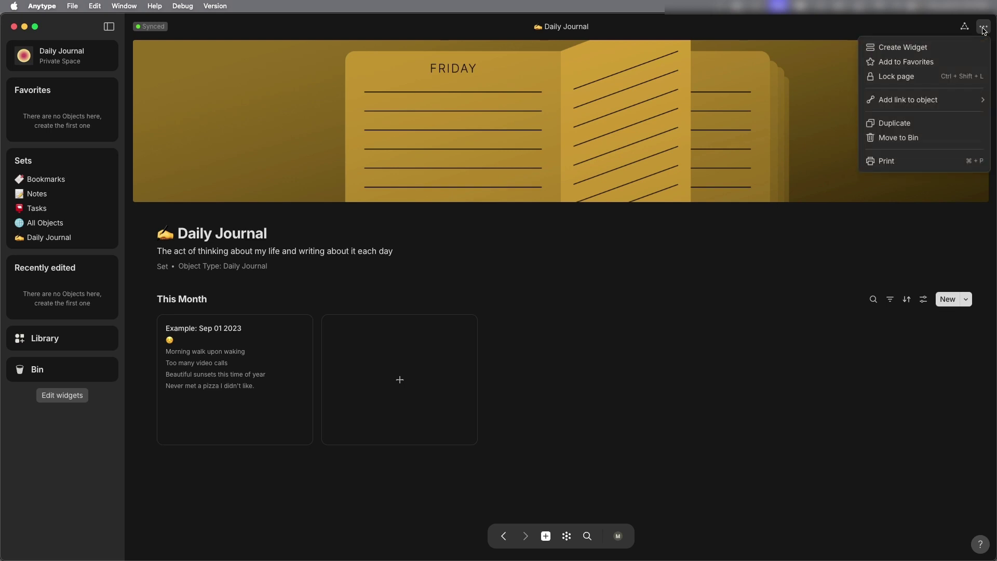
click(900, 62)
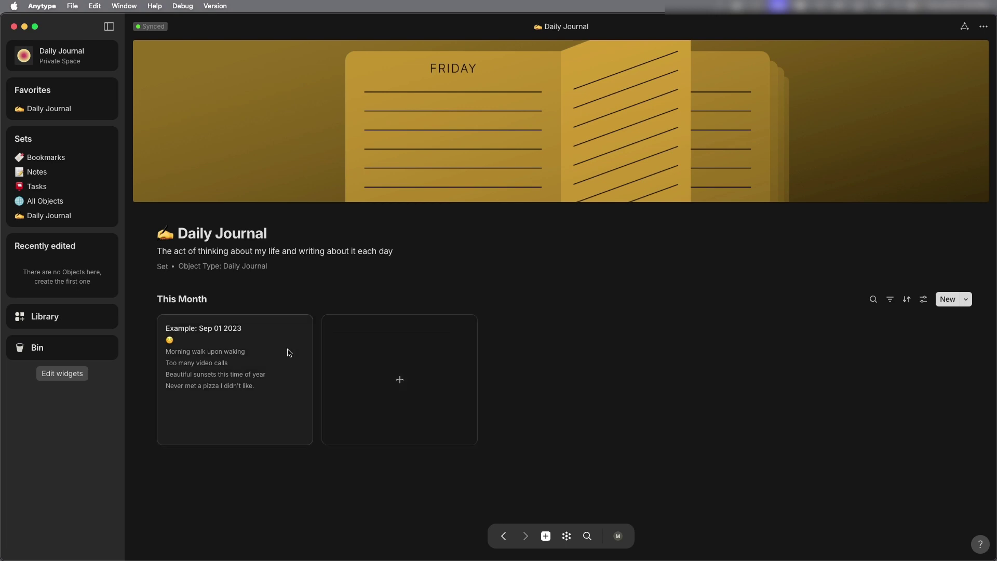
click(209, 358)
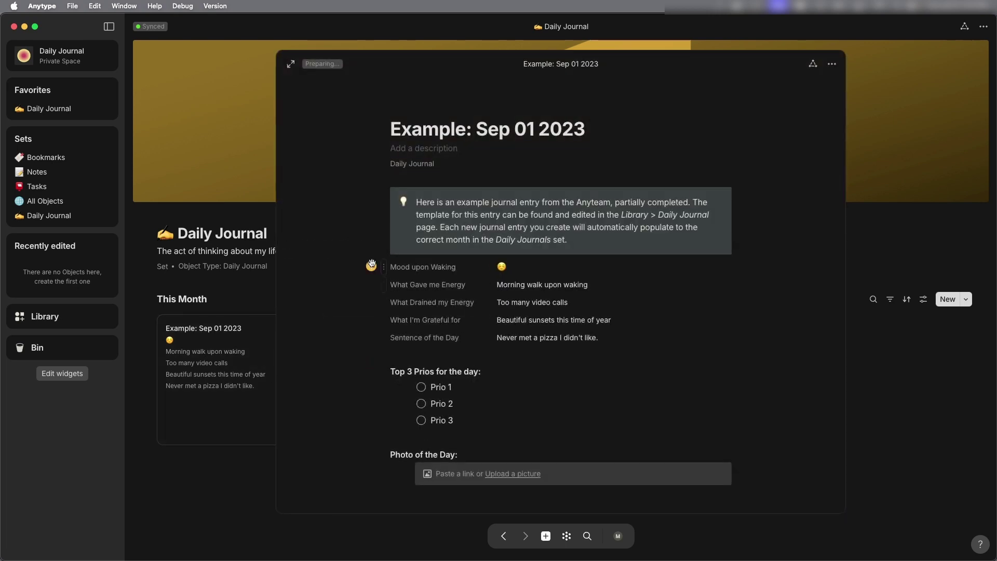
drag(371, 266, 370, 362)
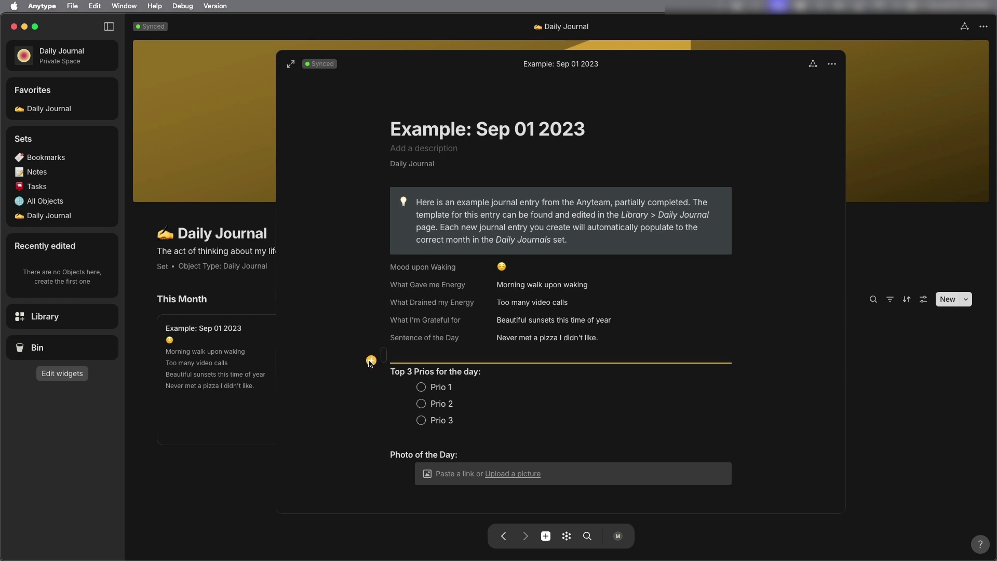
drag(370, 362, 371, 362)
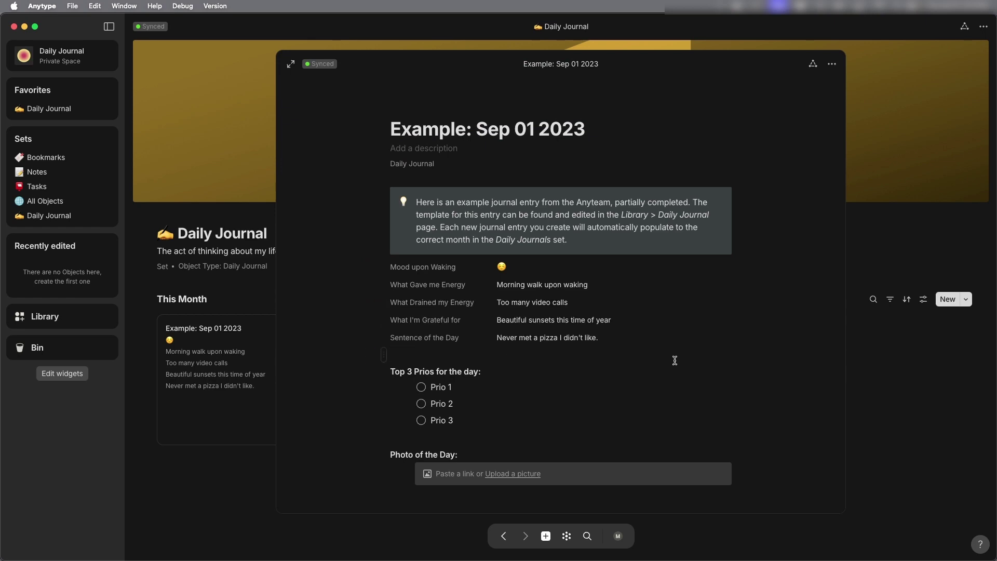
click(912, 388)
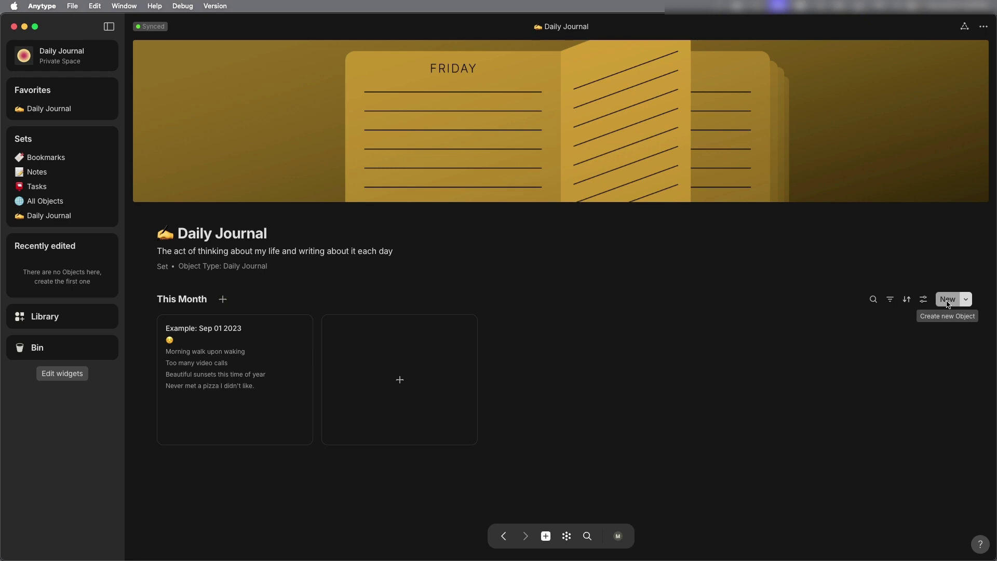
Step: Create a new Date entry from the journal template, then open and close it to check its fields
click(401, 384)
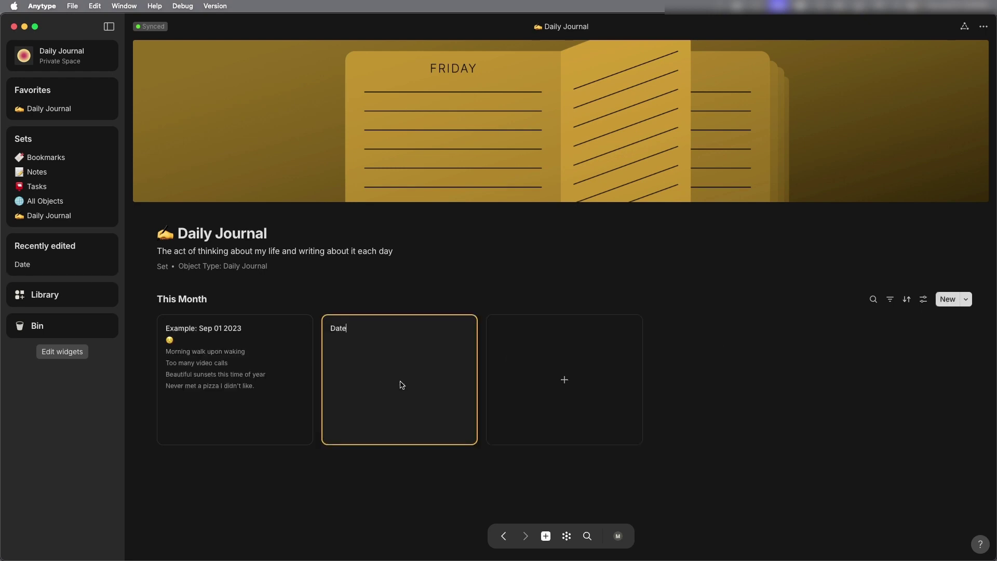
click(369, 456)
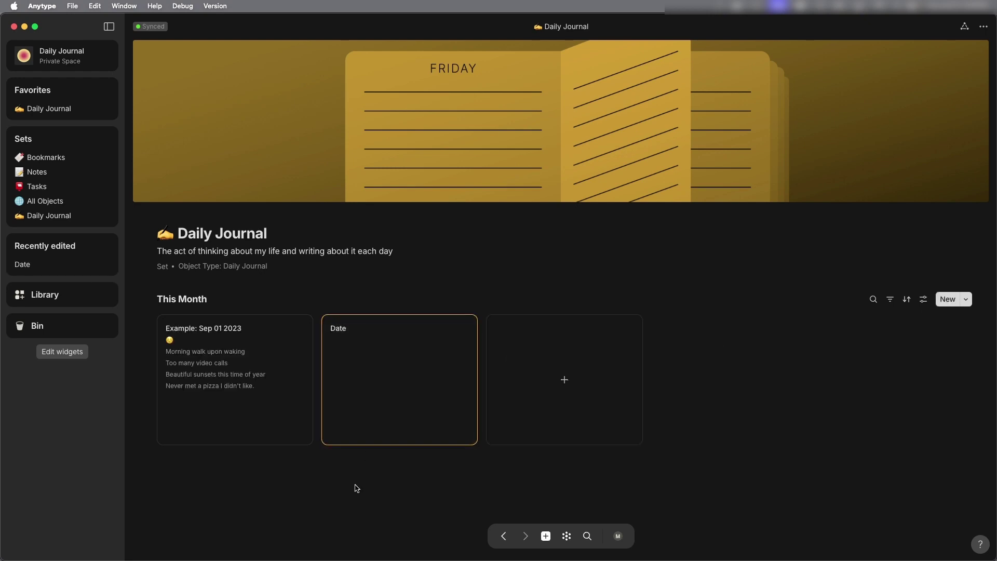
click(405, 396)
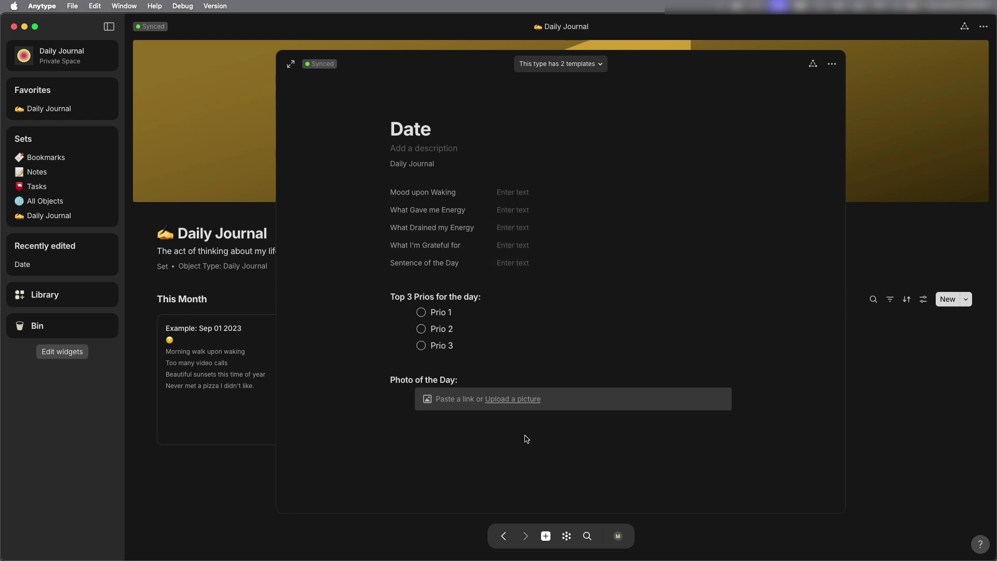
click(247, 464)
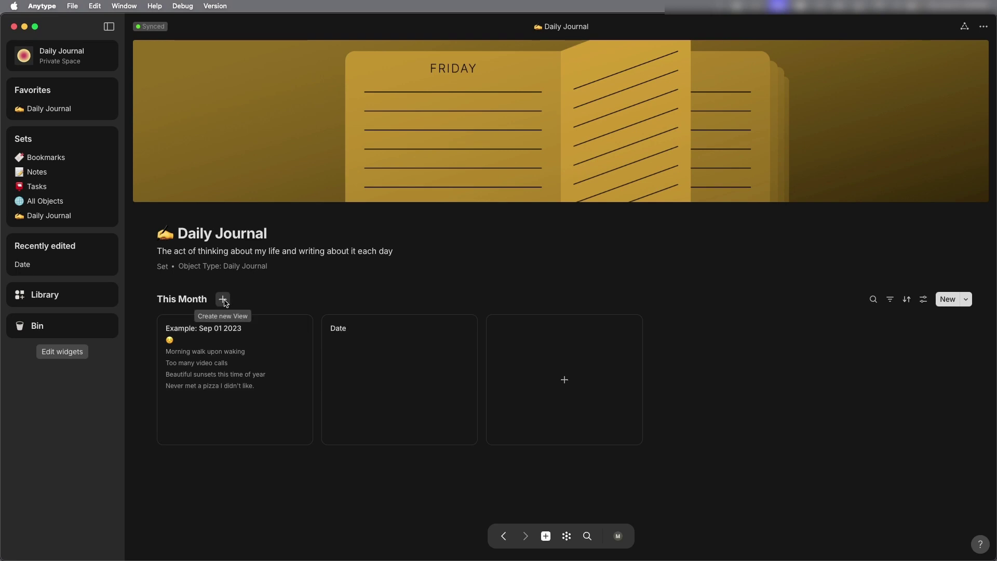
Step: Add a Grid view of the journal entries showing Creation date and Last modified date columns
click(222, 299)
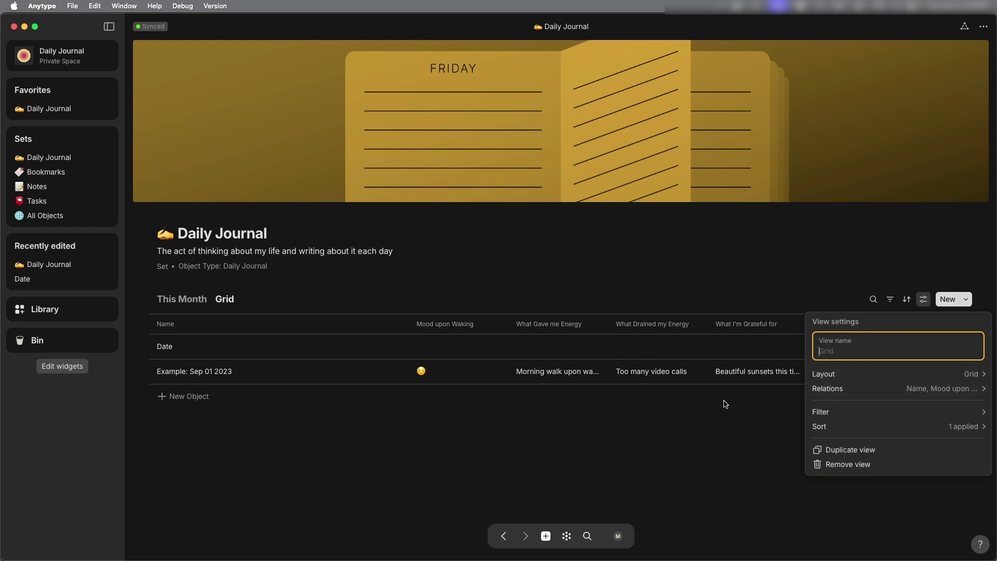
click(576, 422)
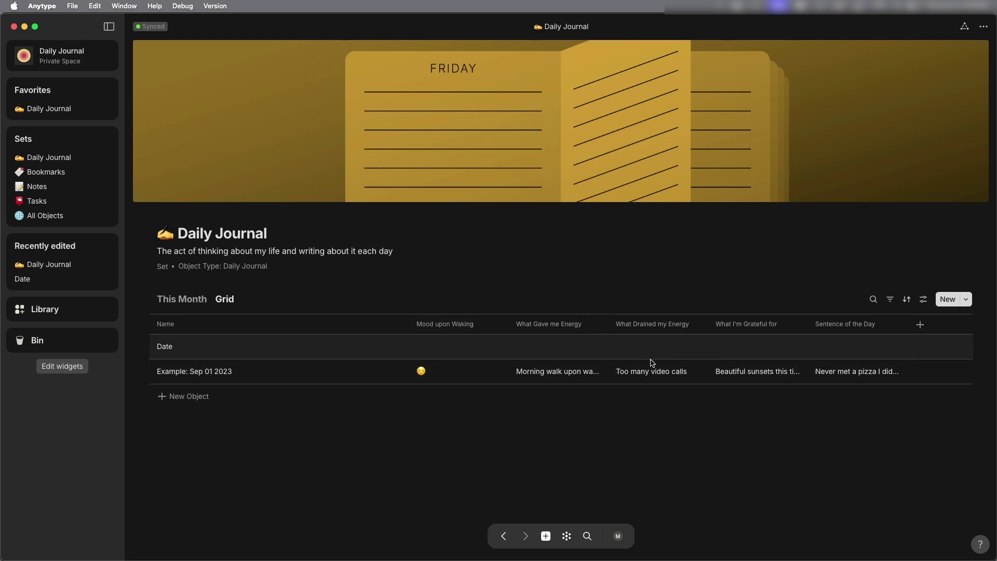
click(919, 325)
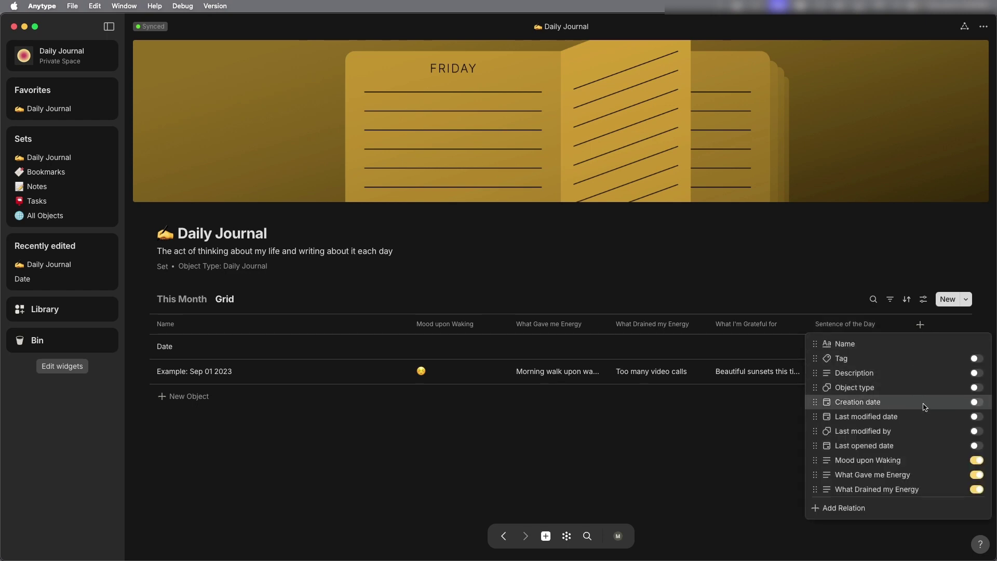
click(978, 402)
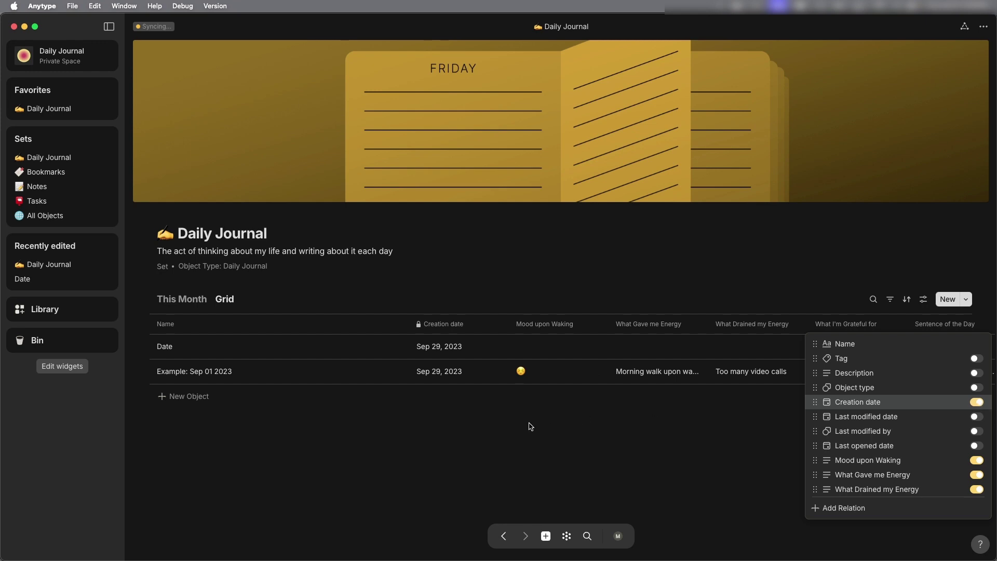
scroll(879, 455, down, 1)
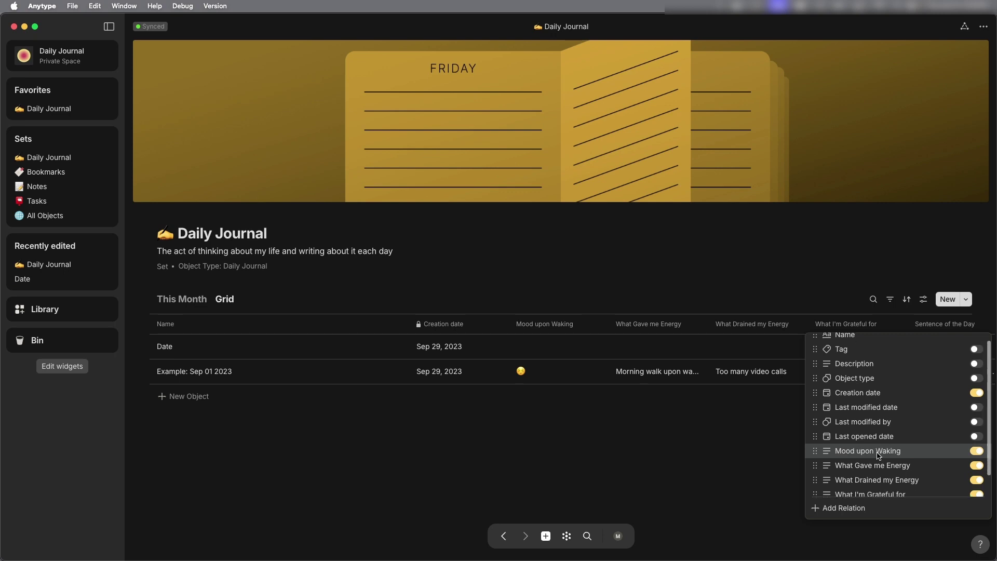
scroll(878, 456, down, 2)
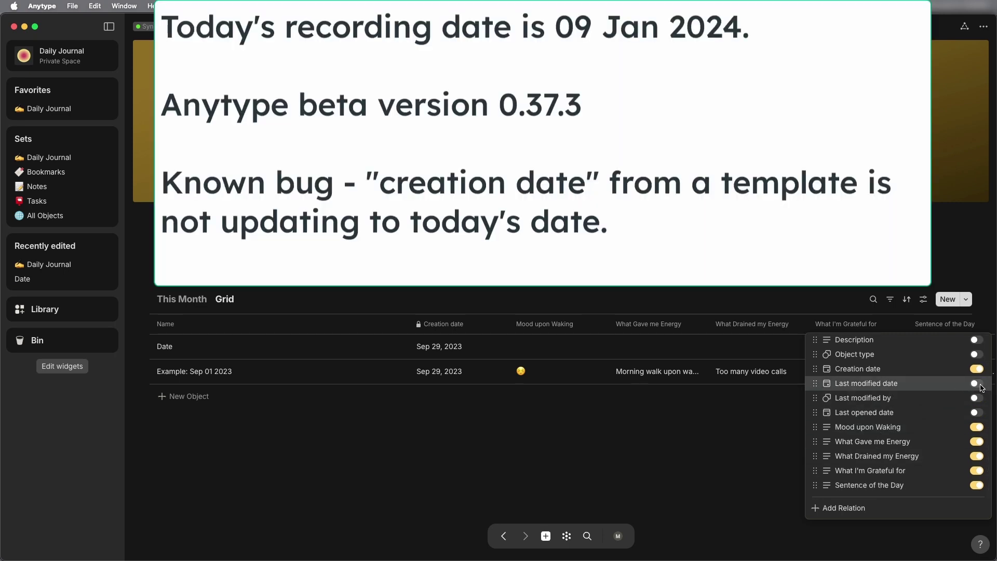
click(976, 384)
click(649, 462)
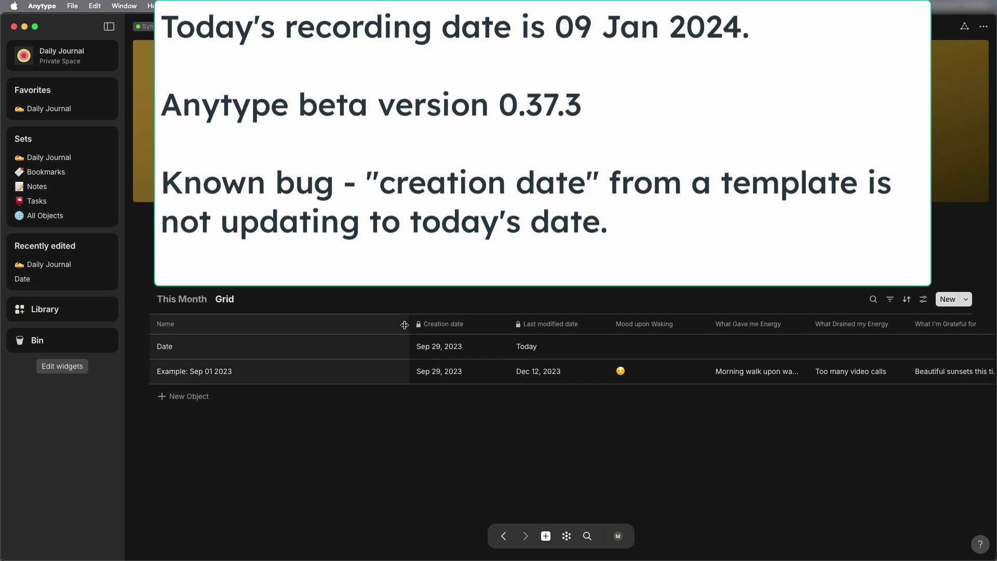
Step: Narrow the Name column so the columns through Sentence of the Day fit on screen
drag(405, 325, 264, 319)
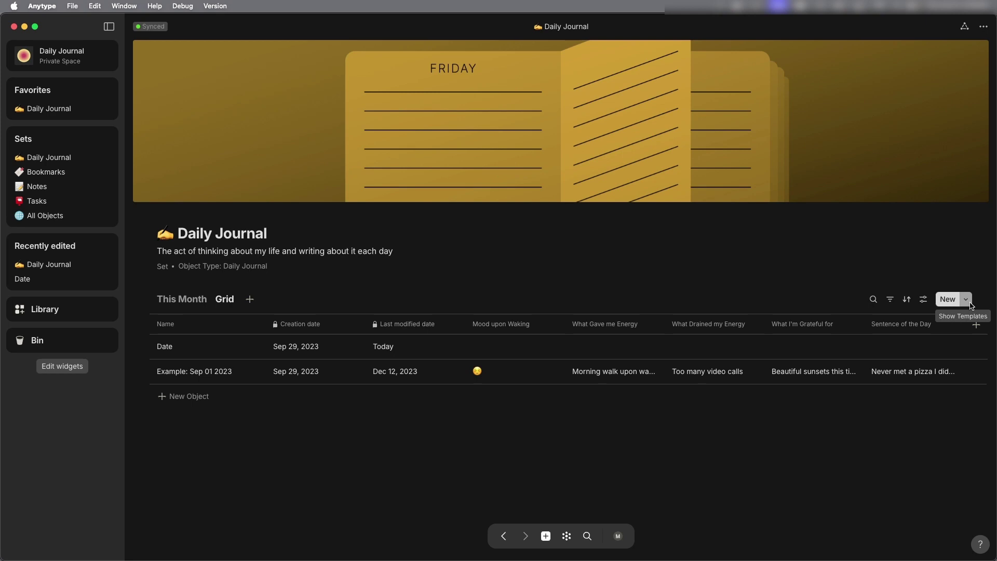
click(966, 300)
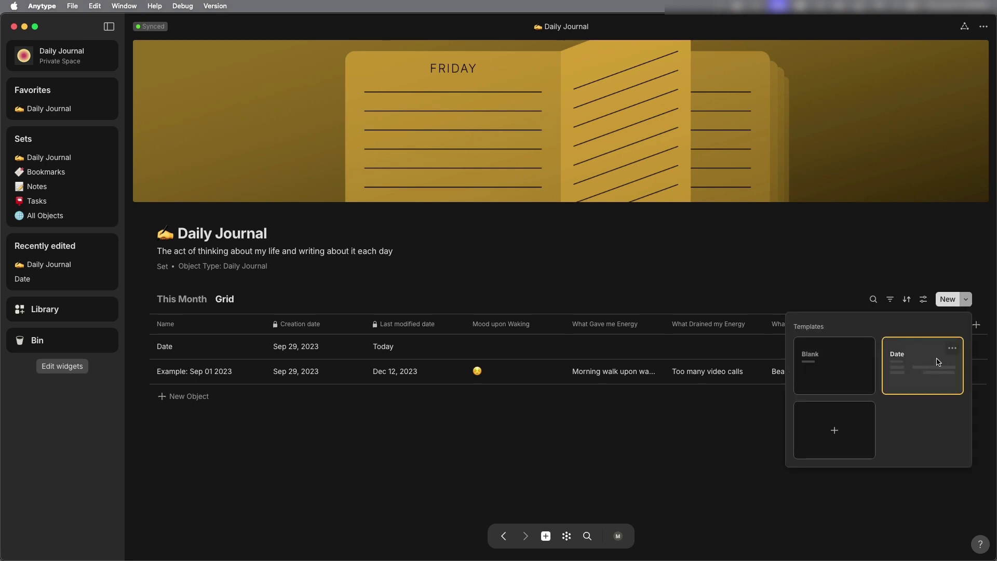
click(952, 349)
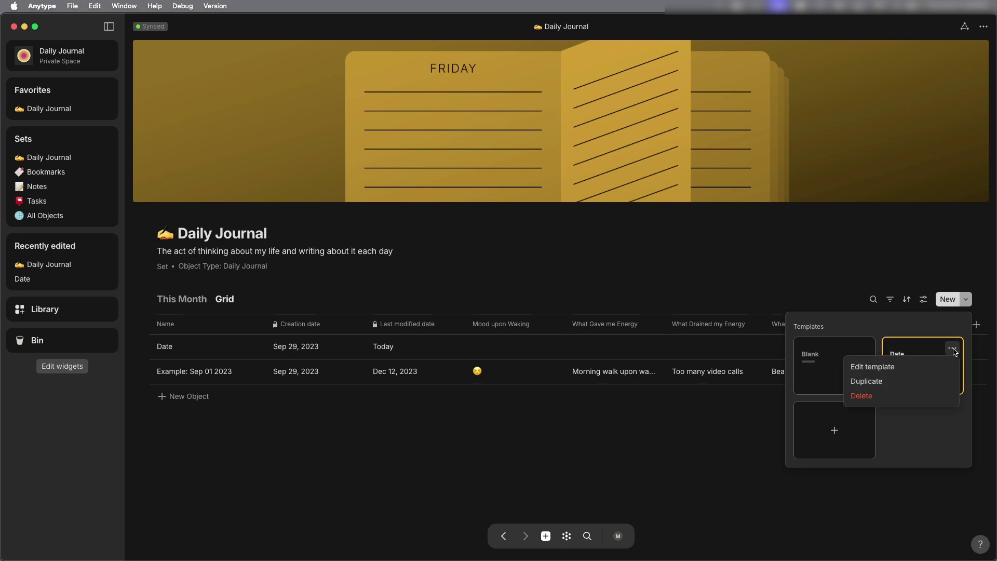
click(893, 366)
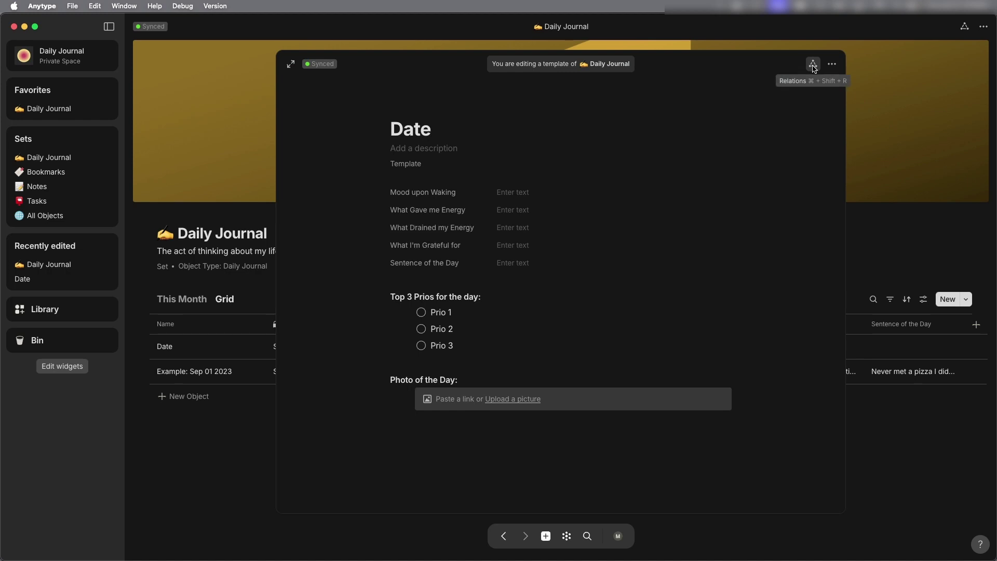
click(813, 67)
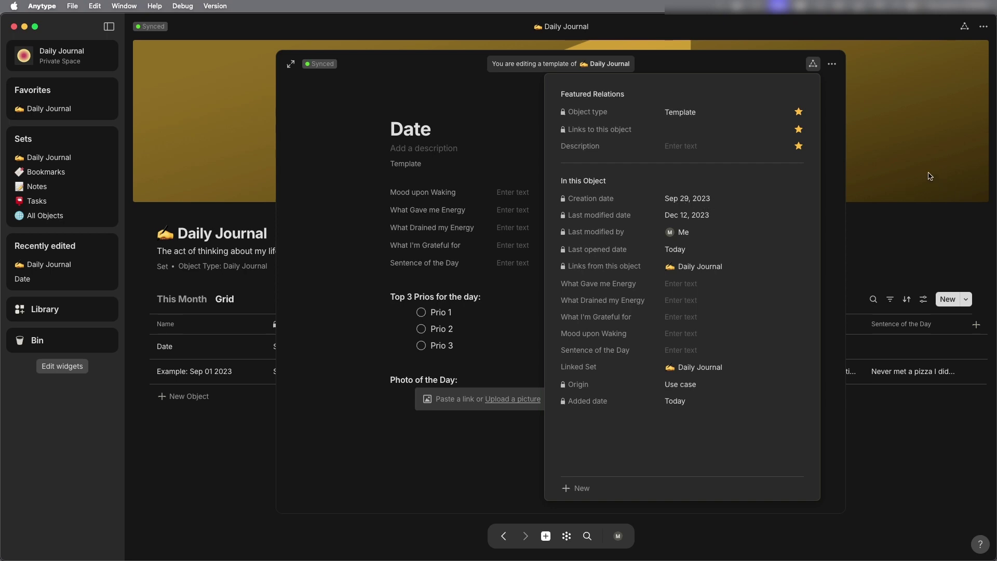
click(910, 252)
click(910, 252)
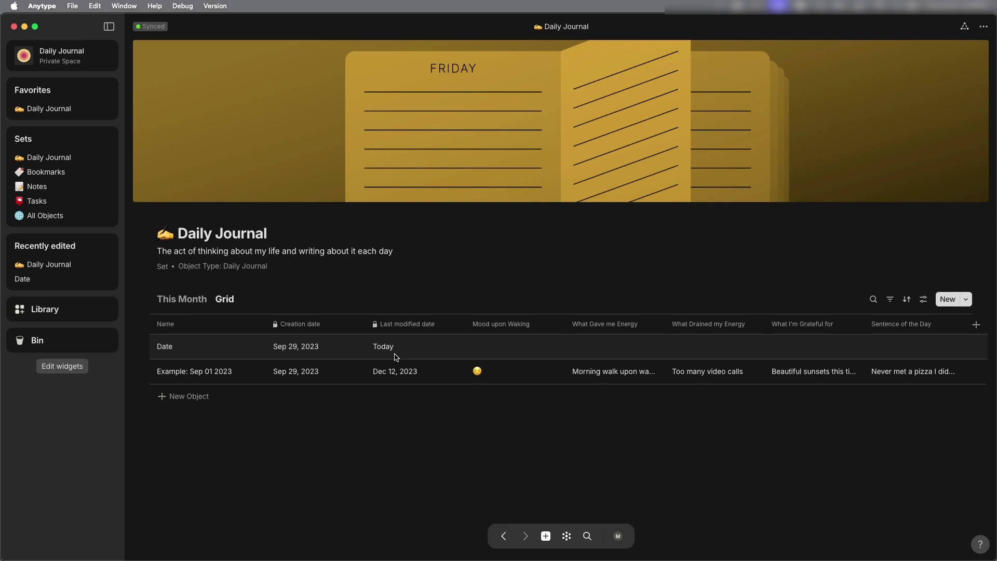
Step: Rename the This Month gallery view to 'This Month (Jan)'
click(188, 301)
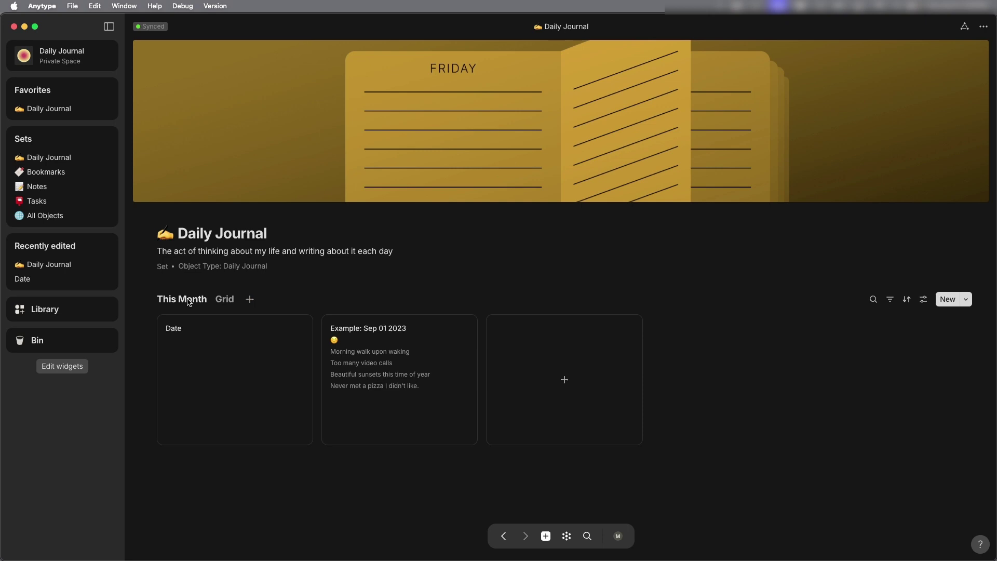
click(923, 300)
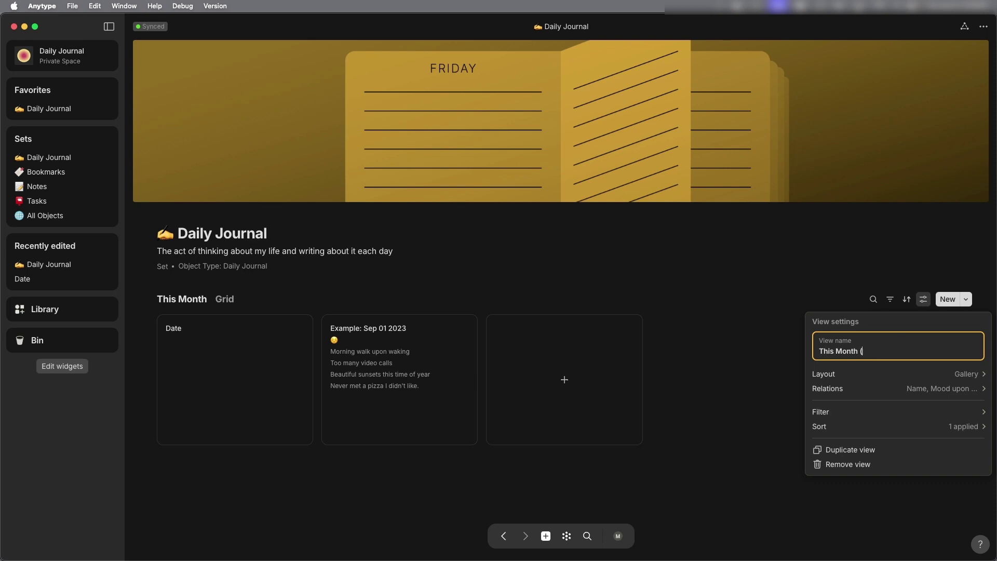
text(Jan))
Step: Filter the view to entries whose Last modified date is within the current month
click(843, 415)
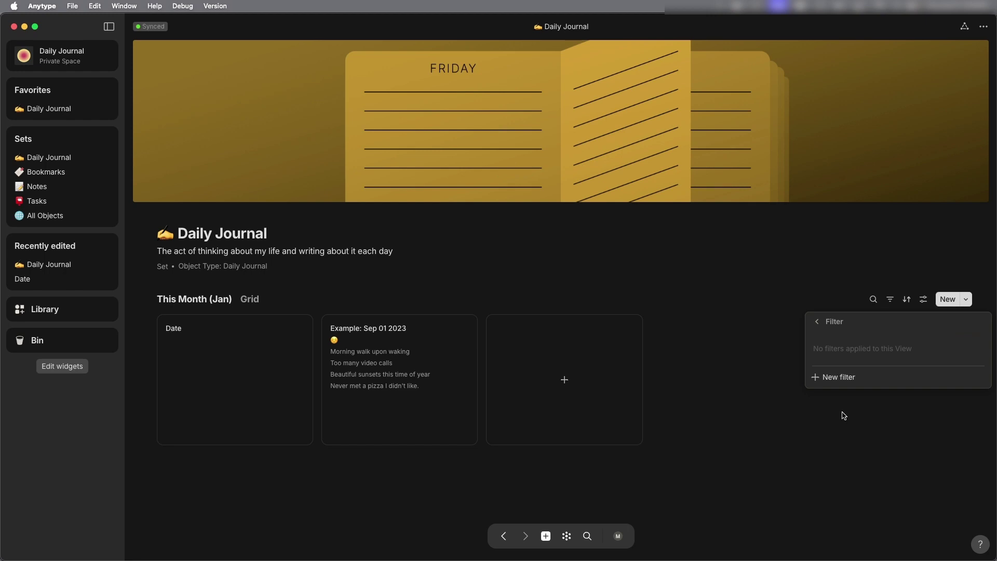
click(845, 382)
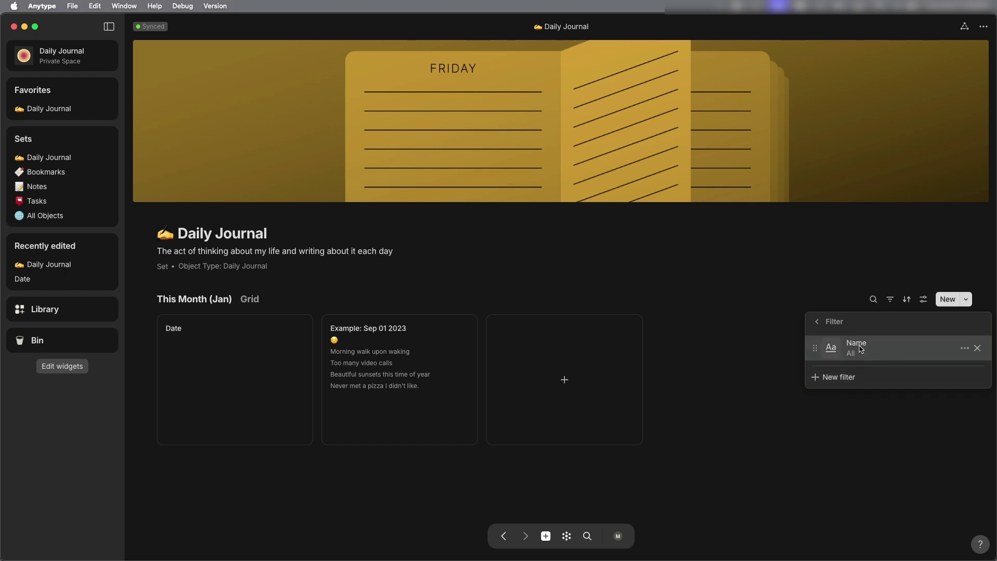
click(964, 348)
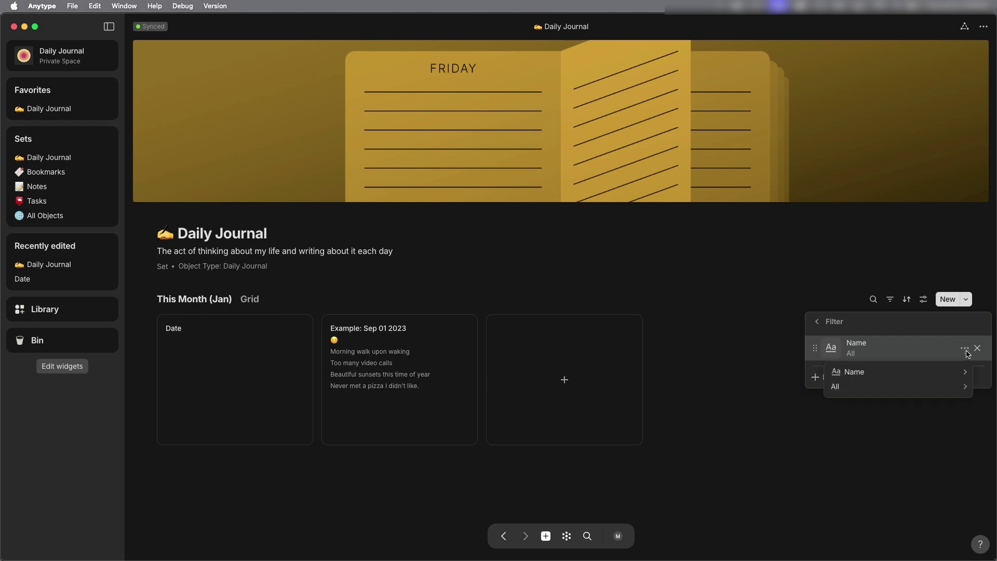
mouse_move(961, 370)
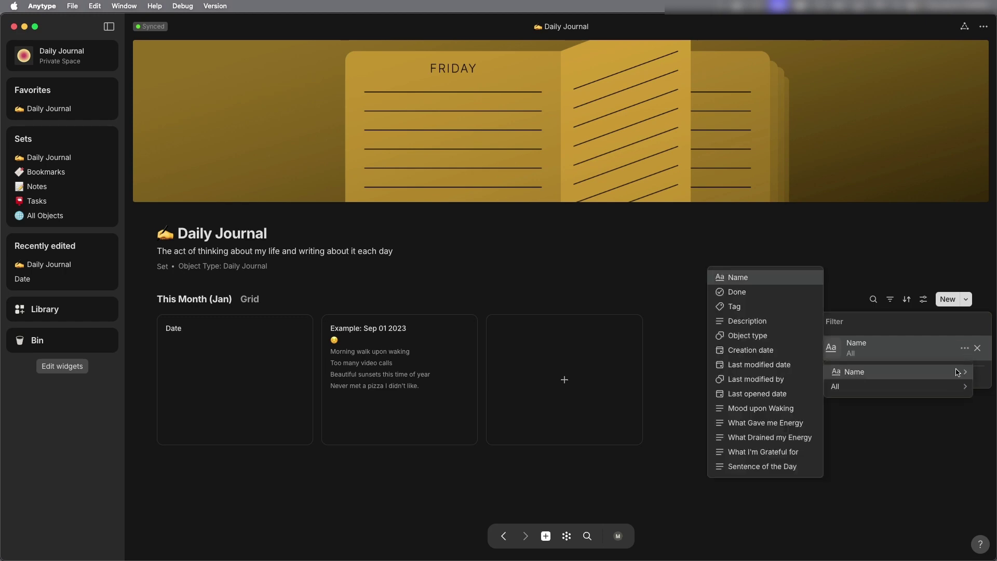
click(773, 366)
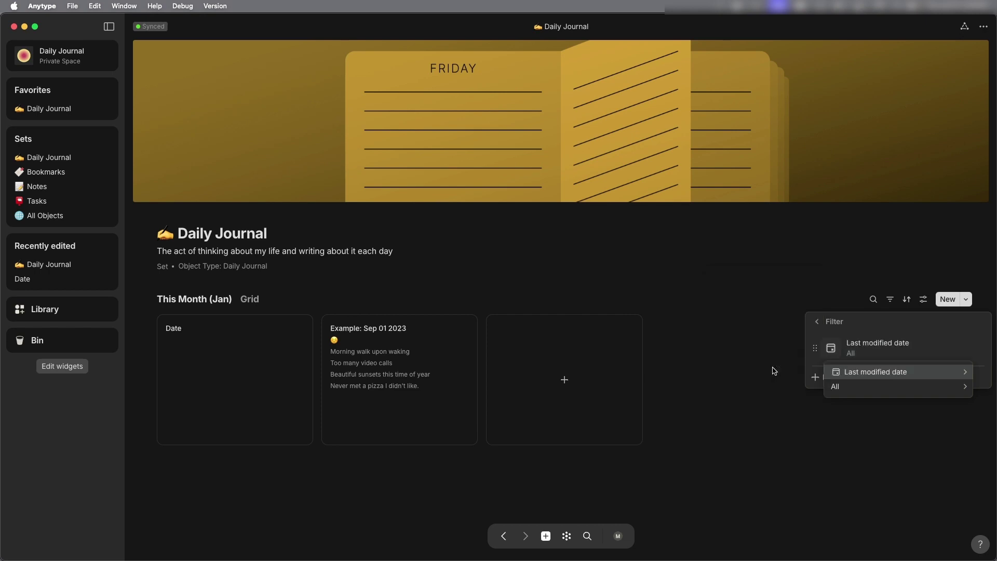
mouse_move(830, 390)
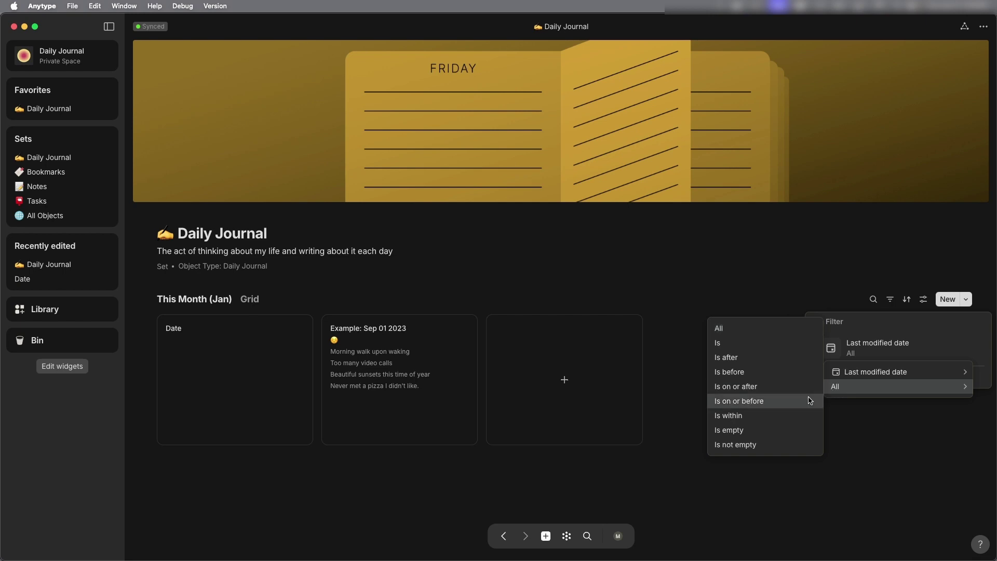
click(805, 415)
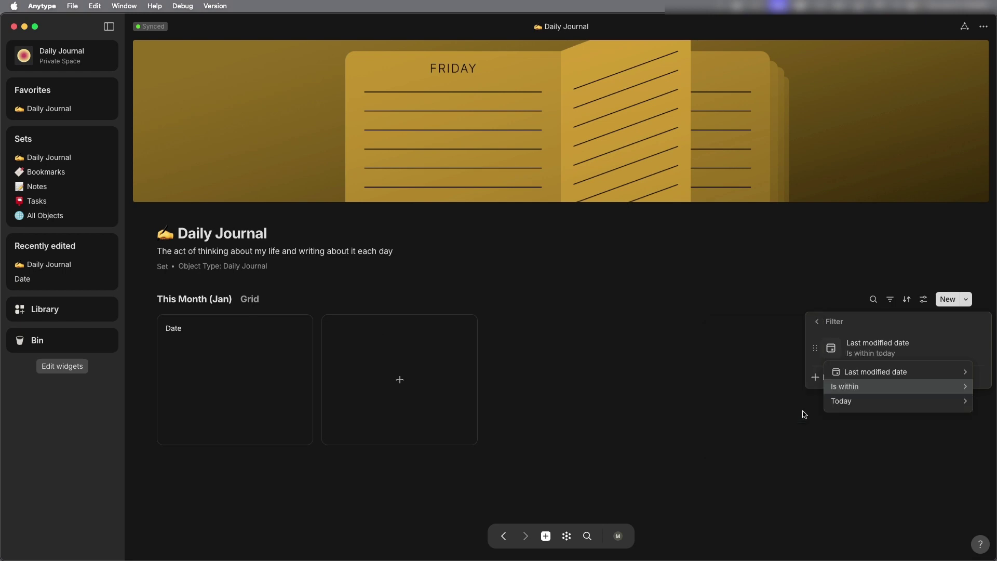
mouse_move(850, 405)
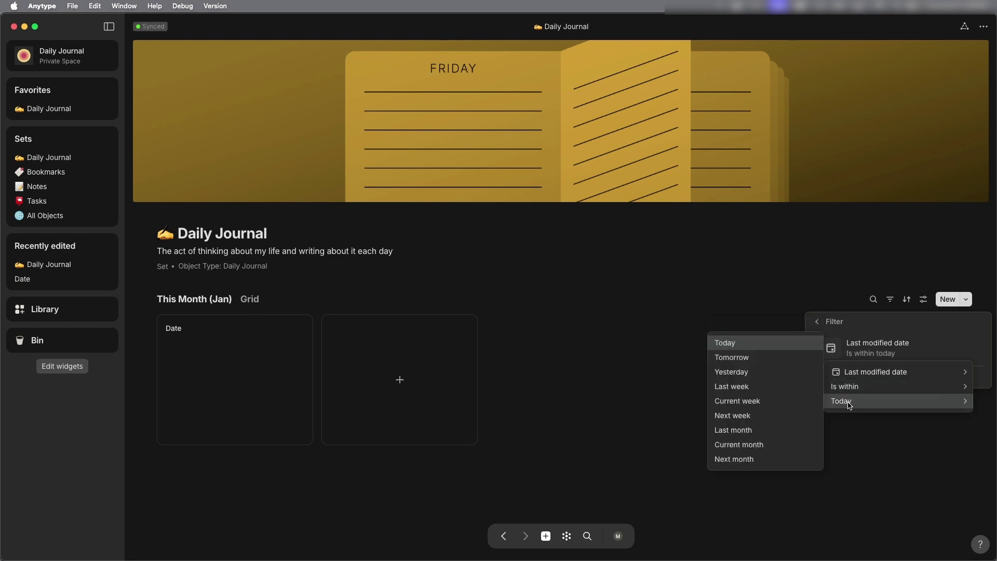
click(789, 445)
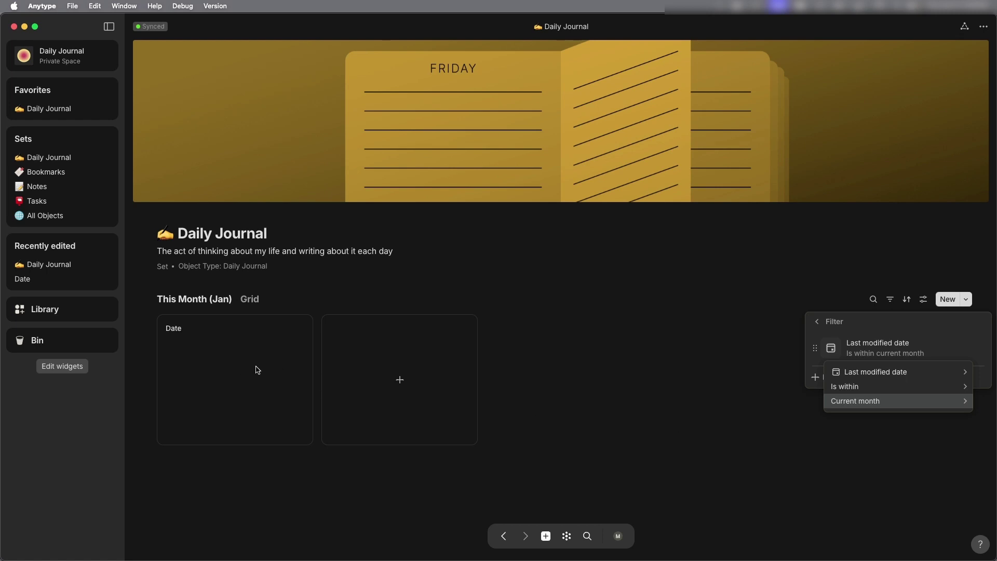
Step: Show Creation date and Last modified date on the gallery cards
click(923, 299)
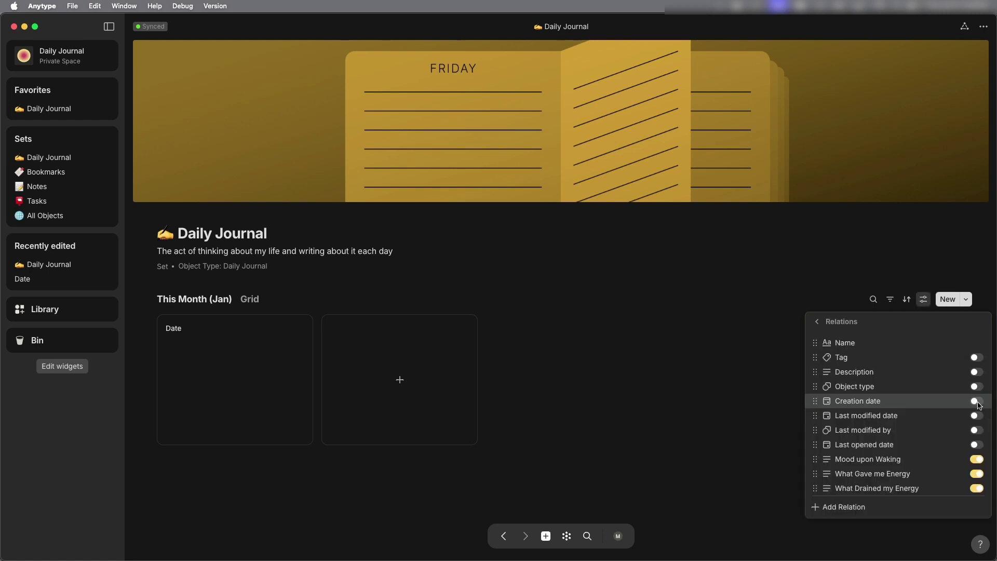
click(976, 401)
click(977, 415)
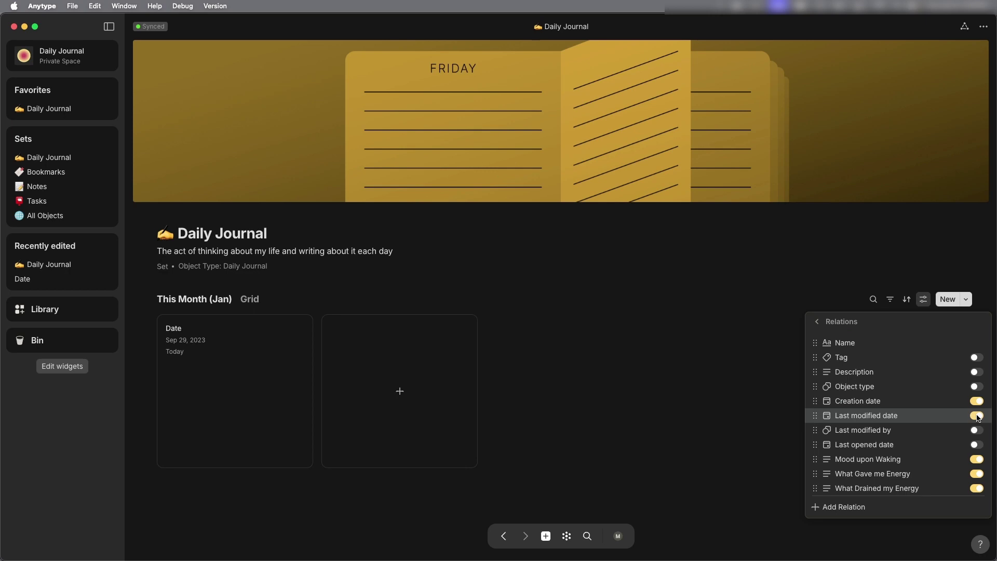
click(710, 327)
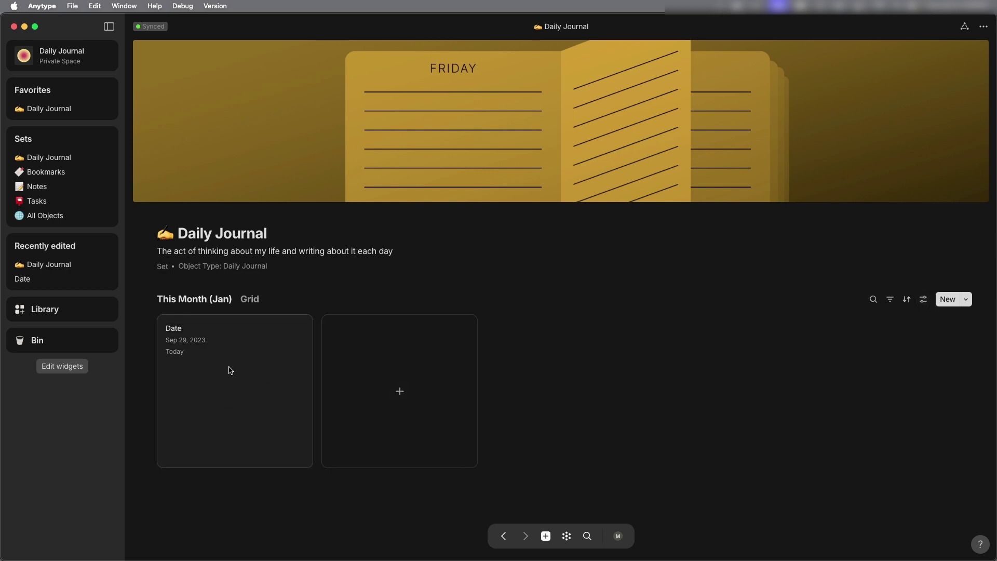
mouse_move(234, 311)
Step: Add a new view named 'Feb' with the Gallery layout
click(275, 300)
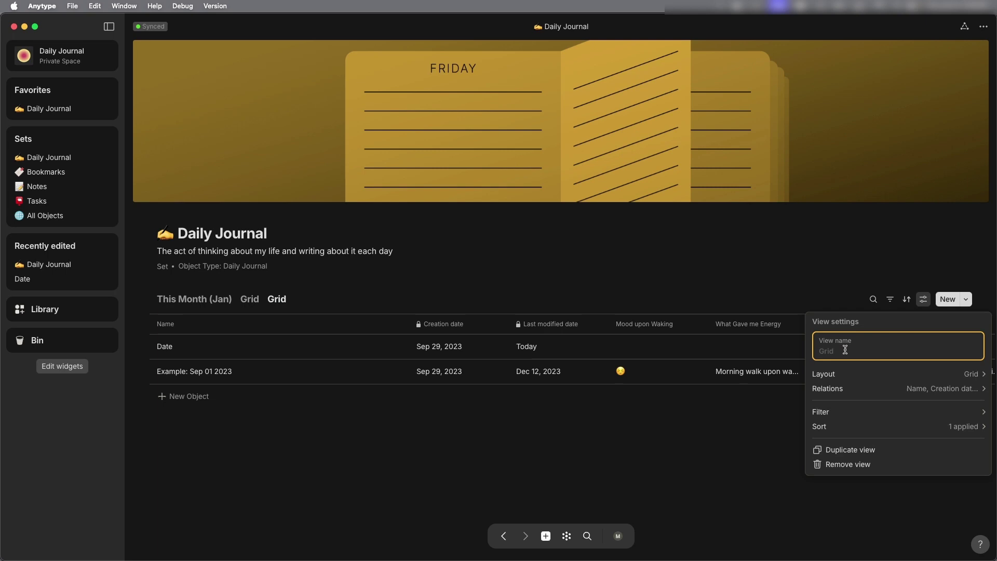
text(Feb)
click(869, 376)
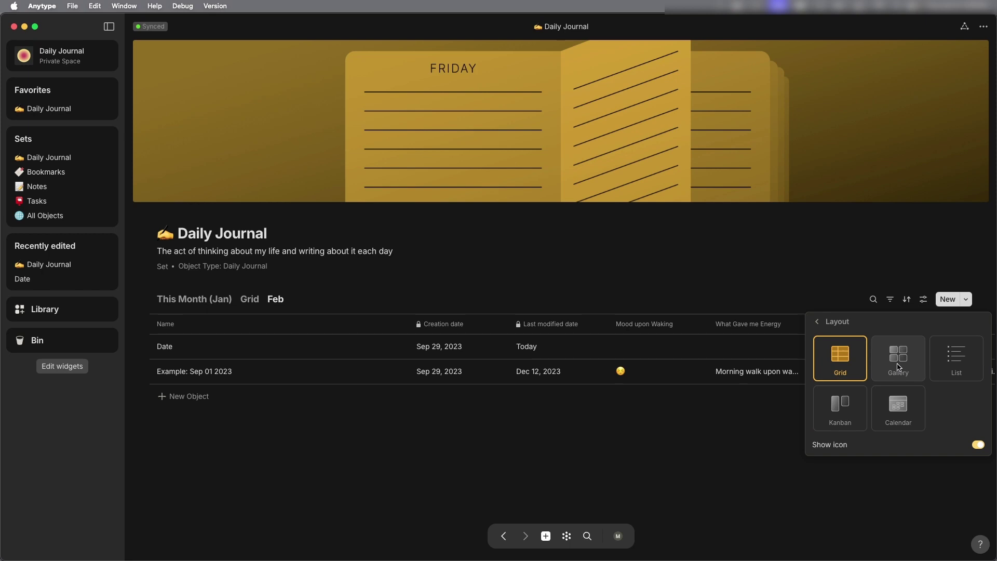
click(898, 367)
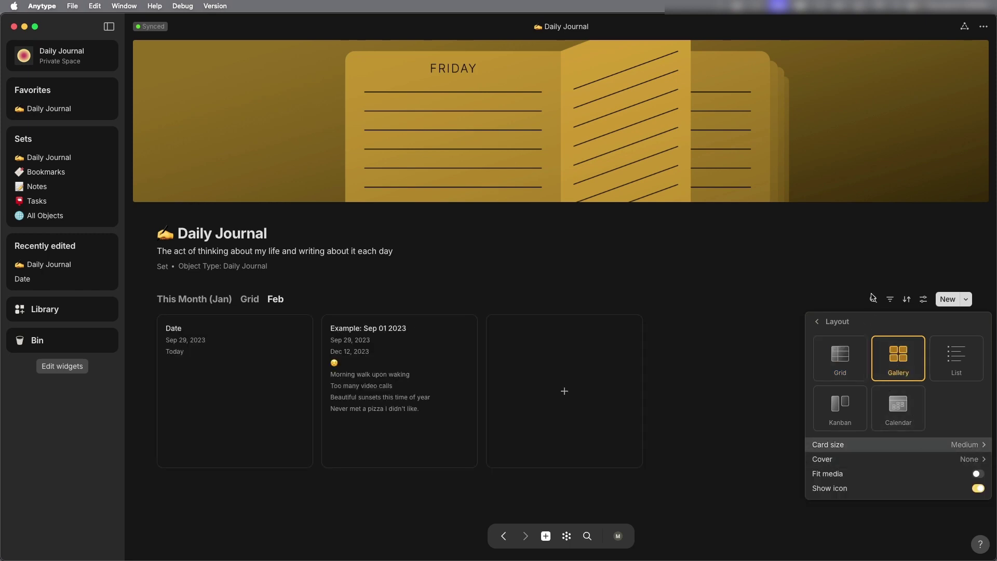
click(924, 300)
click(924, 300)
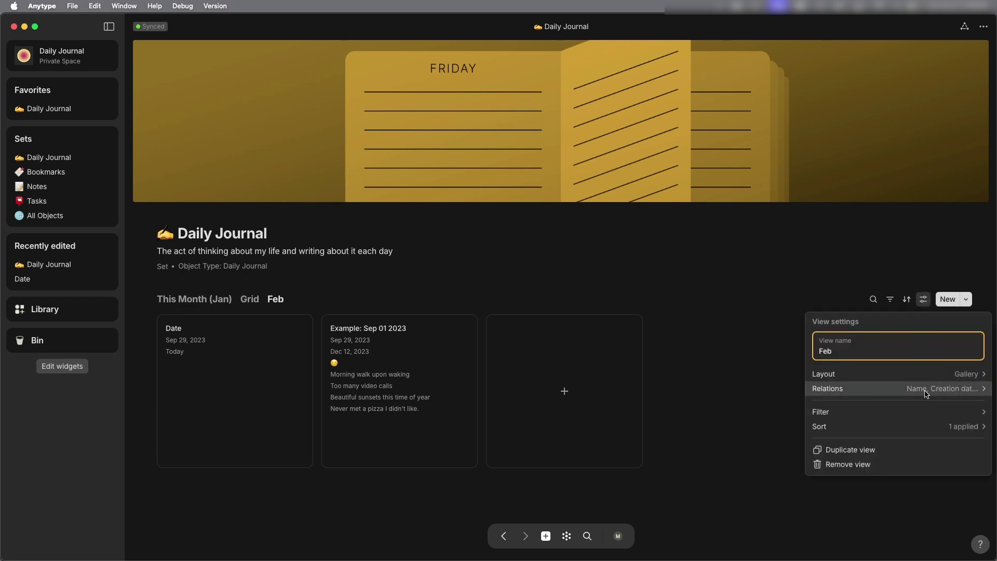
Step: Change the Feb view's filter to Last modified date is within next month
click(883, 413)
click(850, 379)
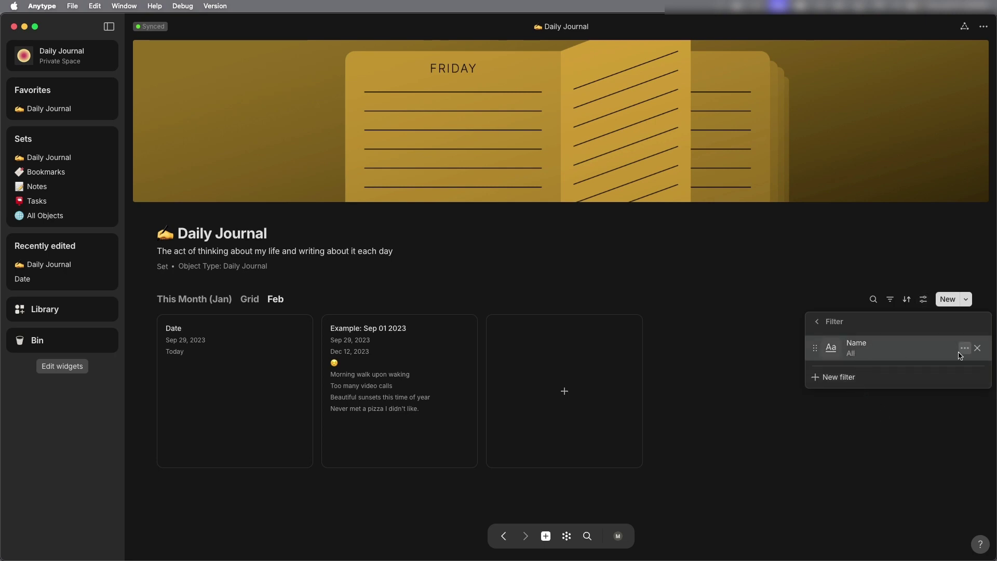
click(964, 347)
mouse_move(962, 372)
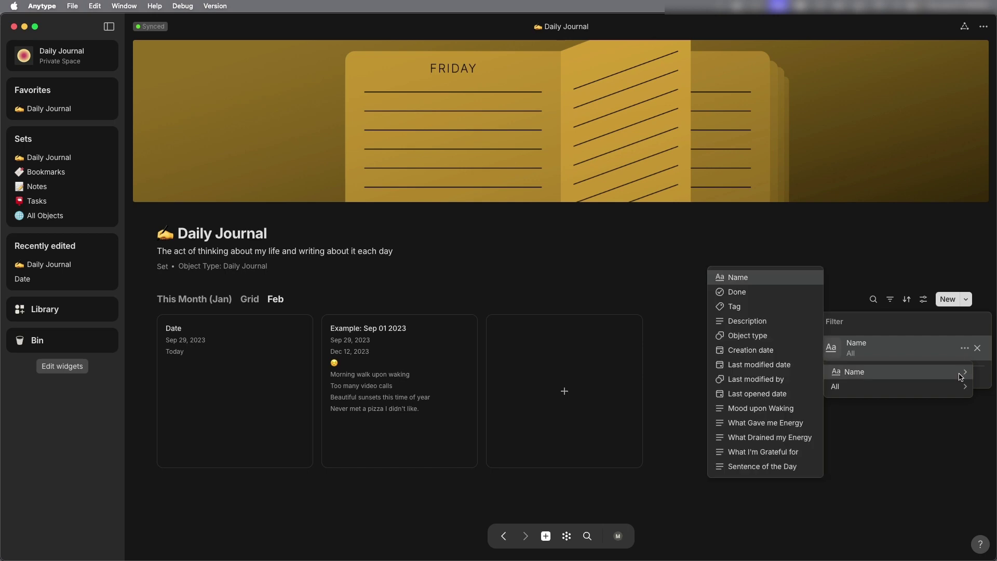
click(790, 370)
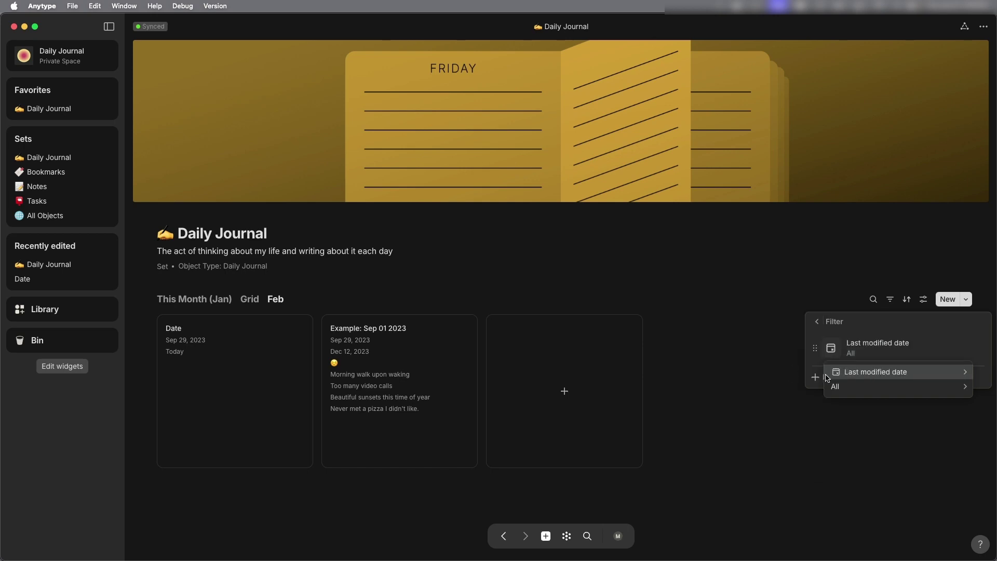
mouse_move(841, 387)
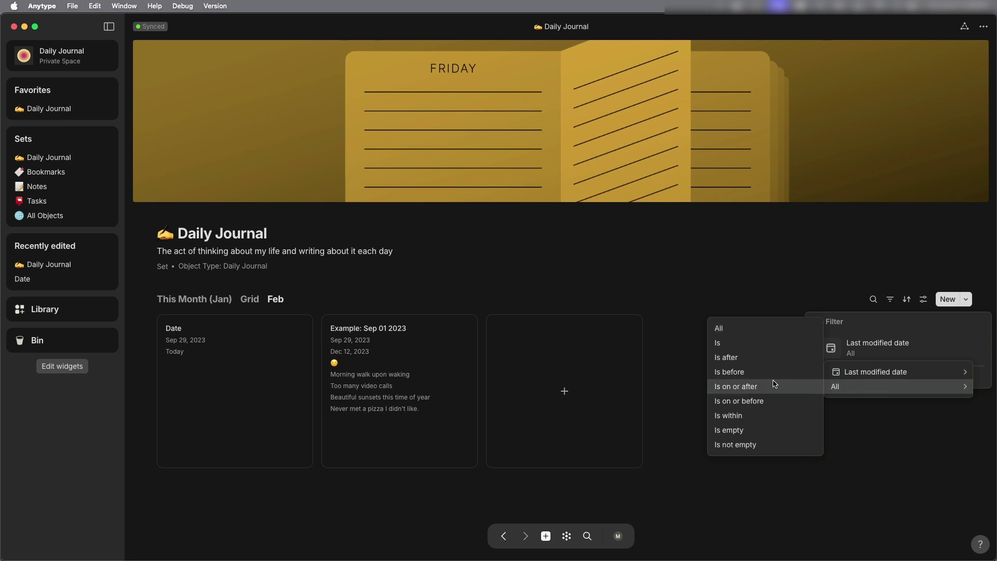
click(760, 416)
mouse_move(855, 408)
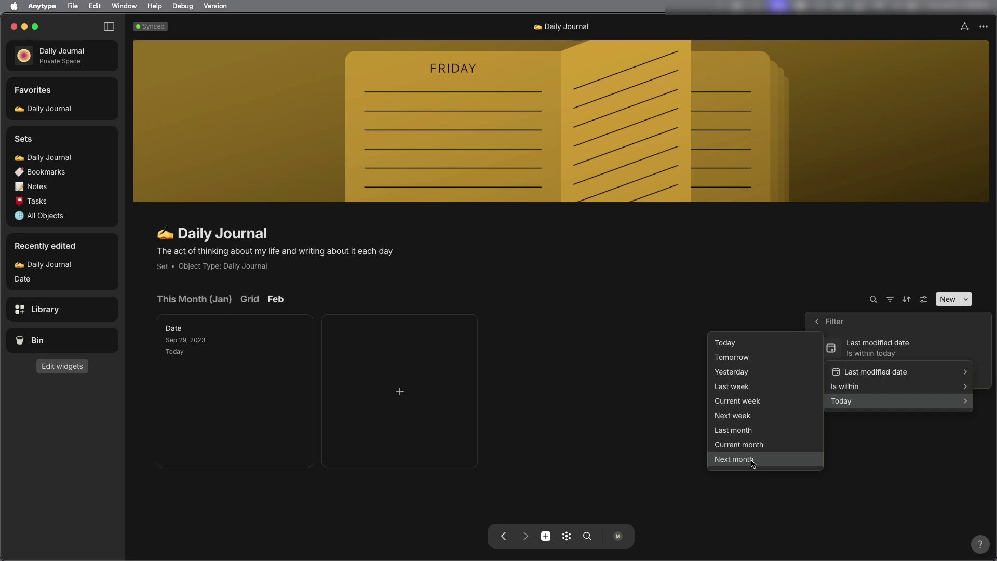
click(733, 459)
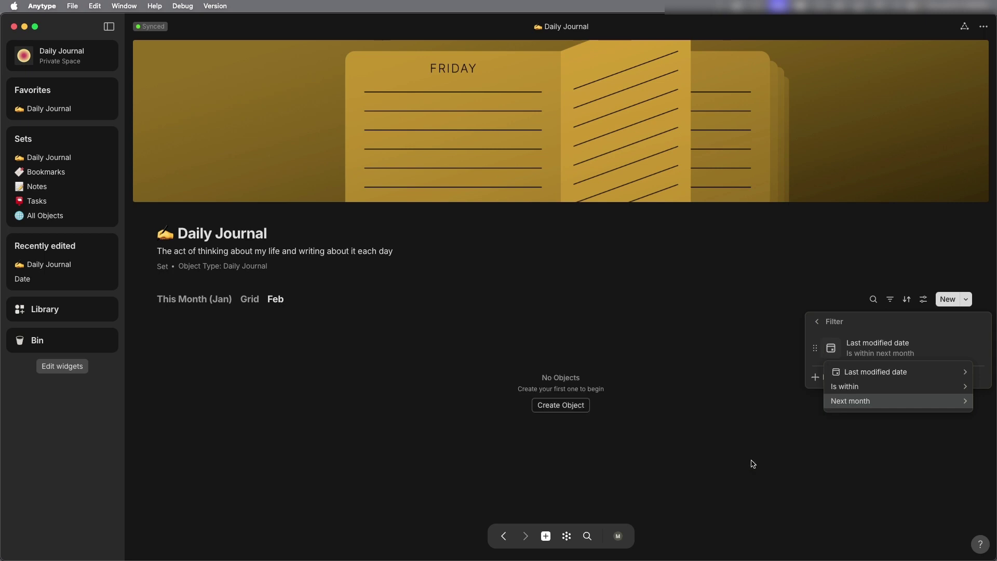
click(837, 453)
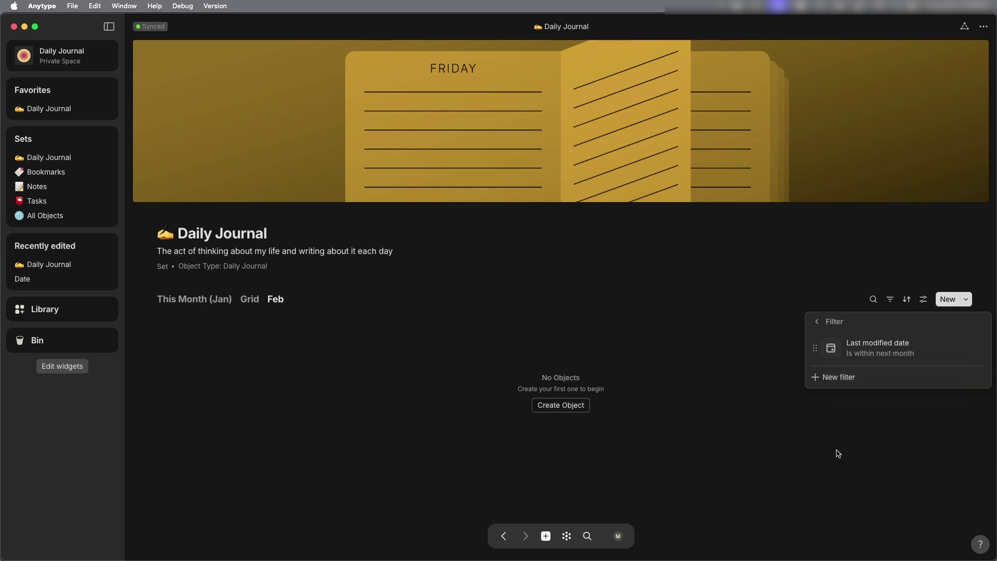
click(837, 453)
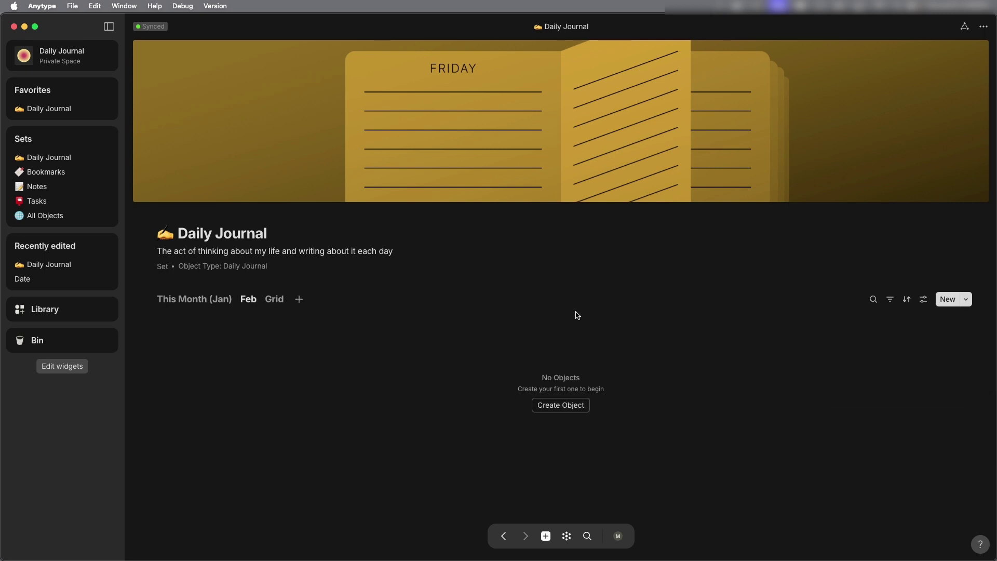
Step: Rename the Feb view to 'Next Month (Feb)'
click(924, 300)
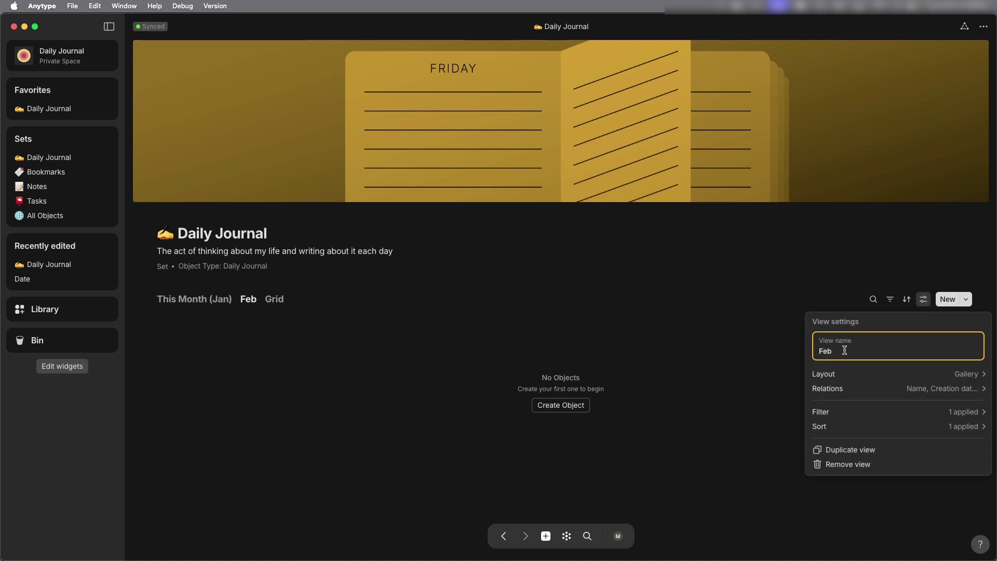
key(super+Left)
text(NextMon)
key(BackSpace)
key(BackSpace)
key(BackSpace)
text(Month ()
click(887, 351)
Step: Finish the 'Next Month (Feb)' name and switch to the This Month (Jan) view
text())
click(350, 380)
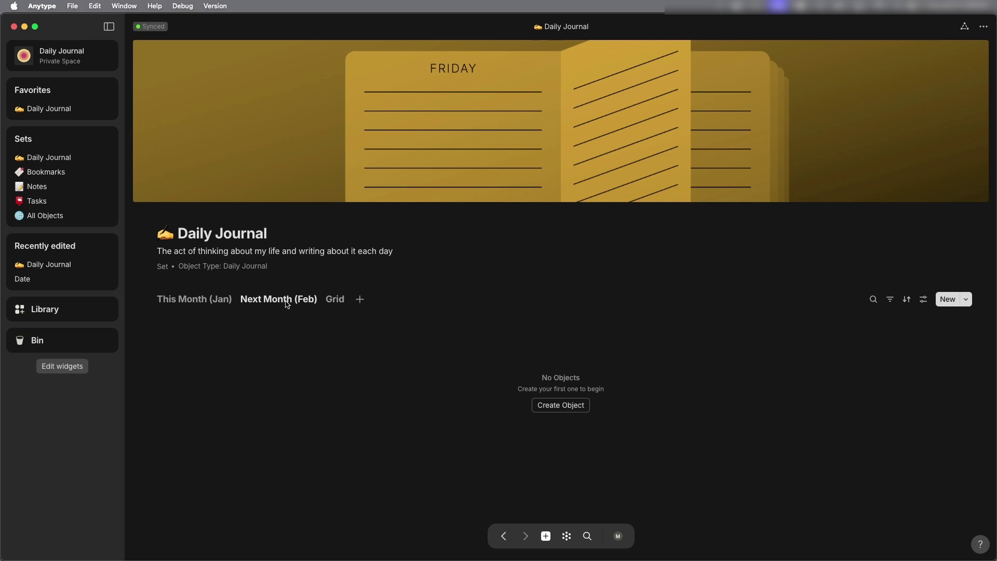
click(203, 305)
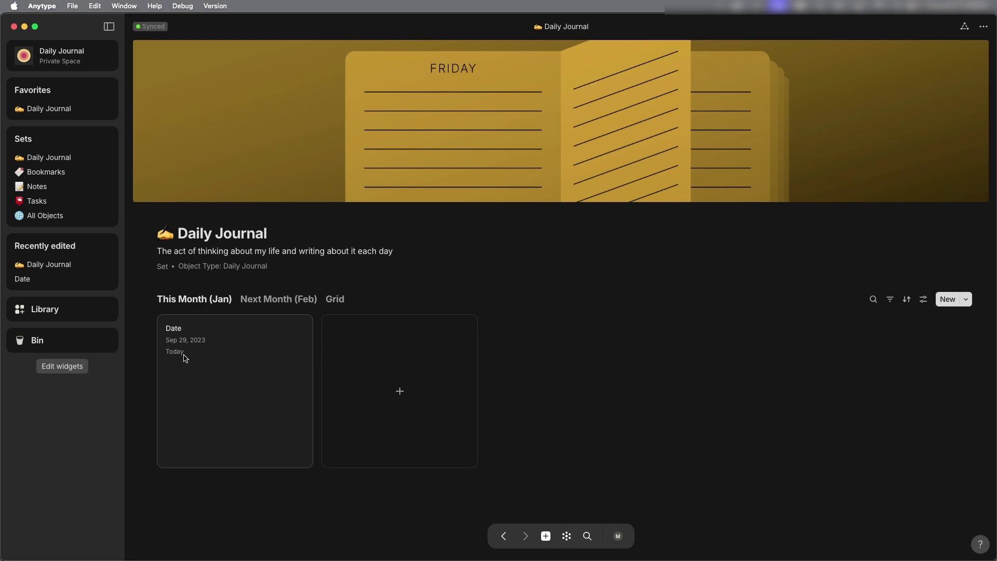
Step: Confirm the Grid view has no filters, then return to This Month (Jan)
click(334, 301)
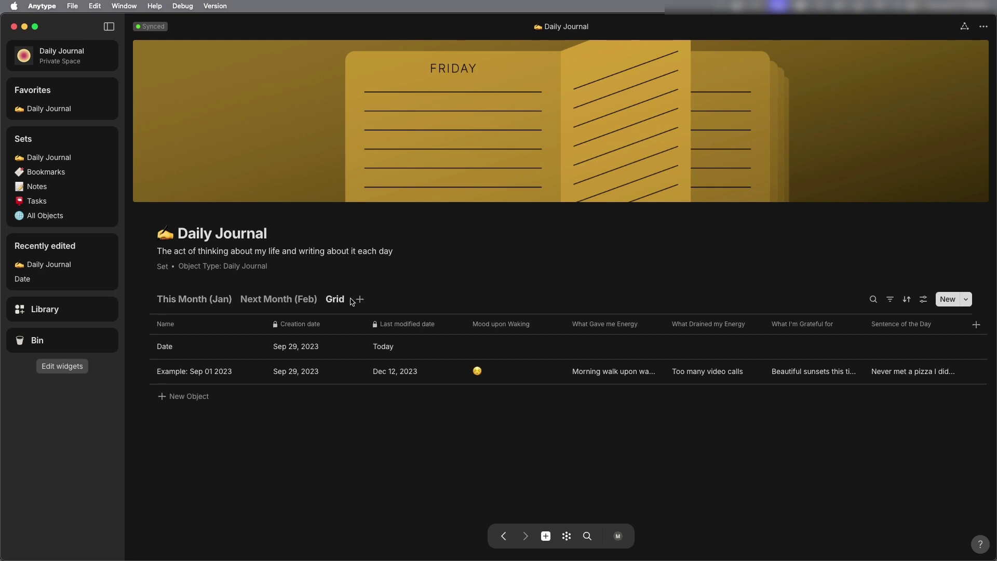
click(923, 300)
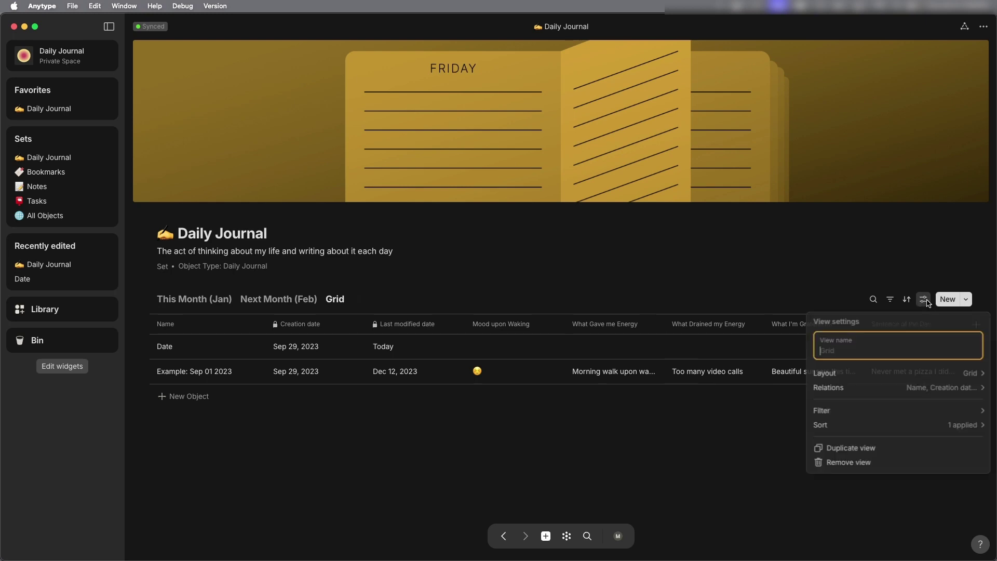
click(917, 415)
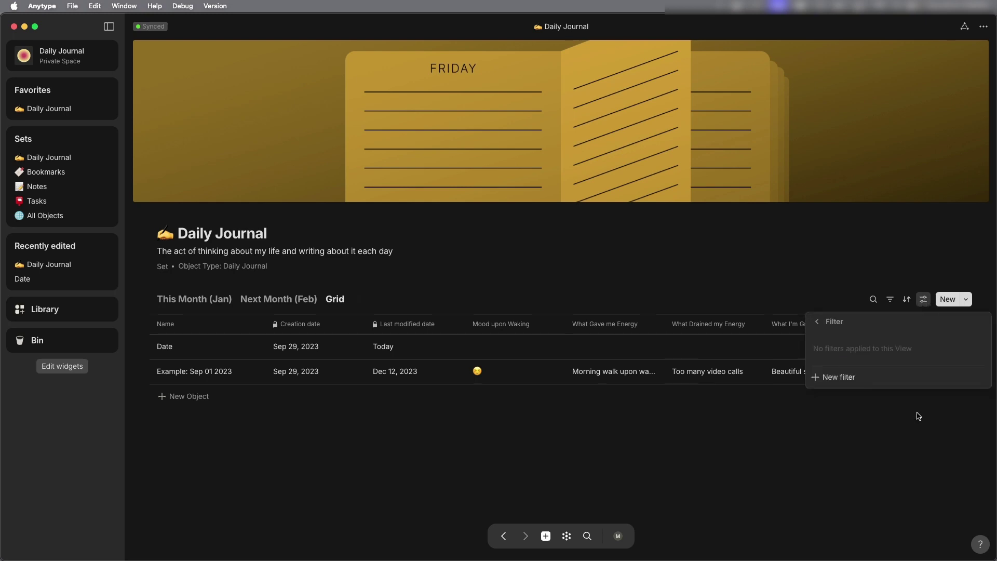
click(752, 433)
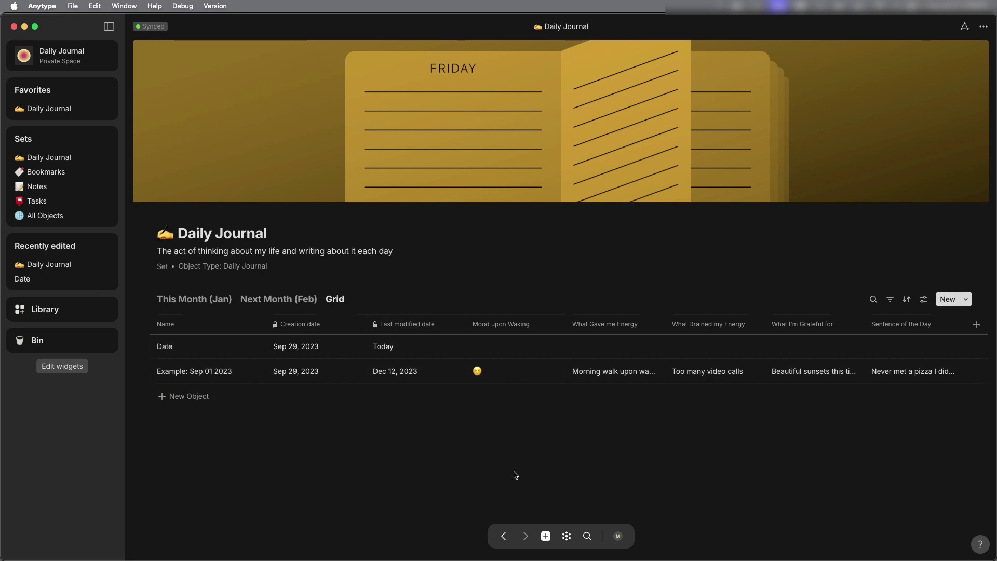
click(193, 303)
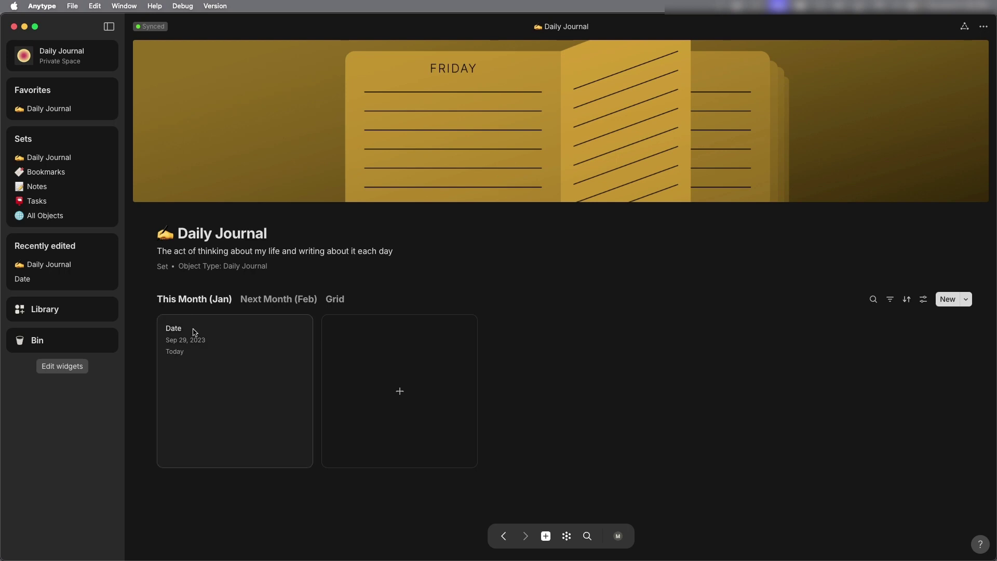
Step: Open the Date journal entry and retitle it '09 Jan 2024'
click(219, 332)
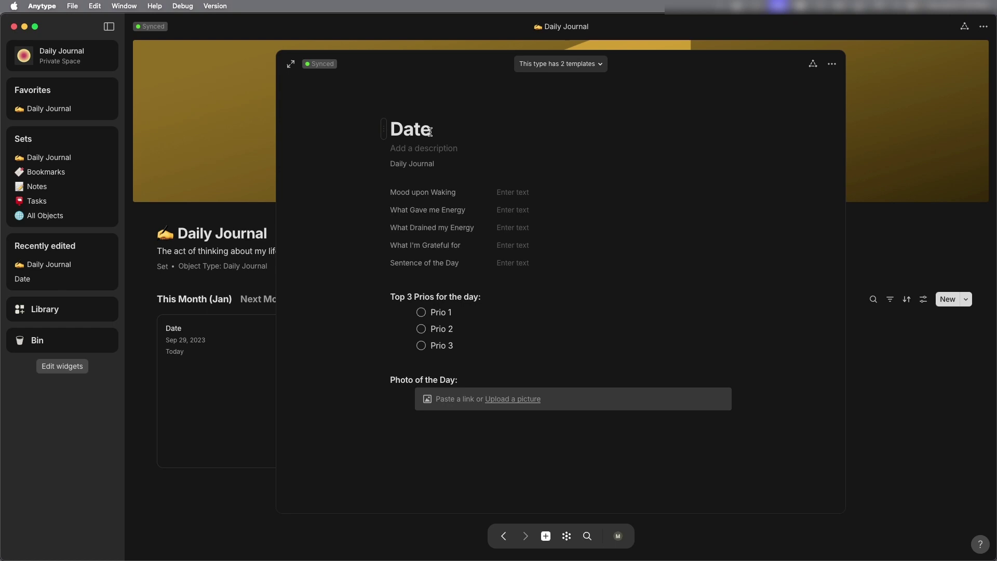
double_click(431, 127)
text(09 Jan 2024)
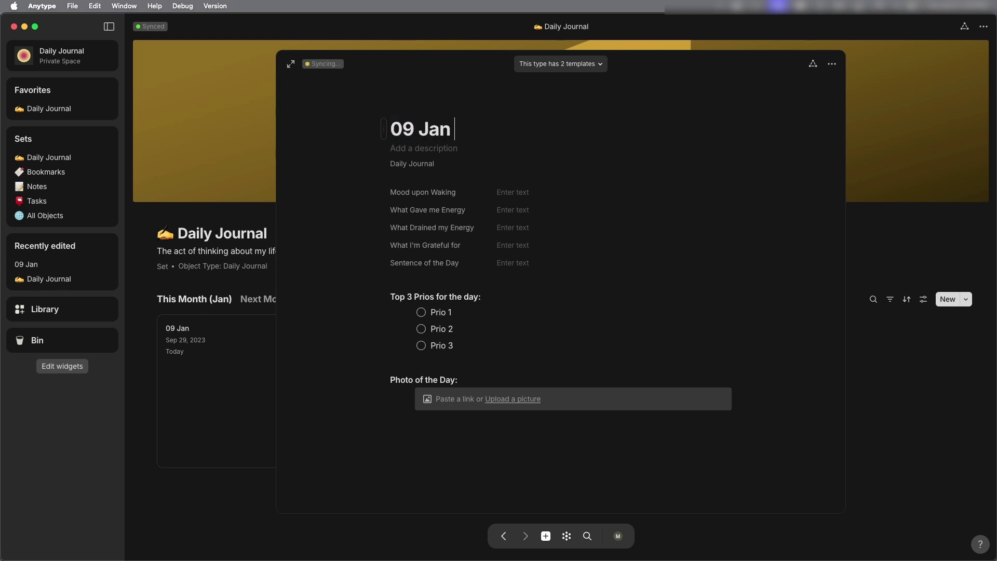
Step: Insert an emoji from Emoji & Symbols as the Mood upon Waking value
click(533, 191)
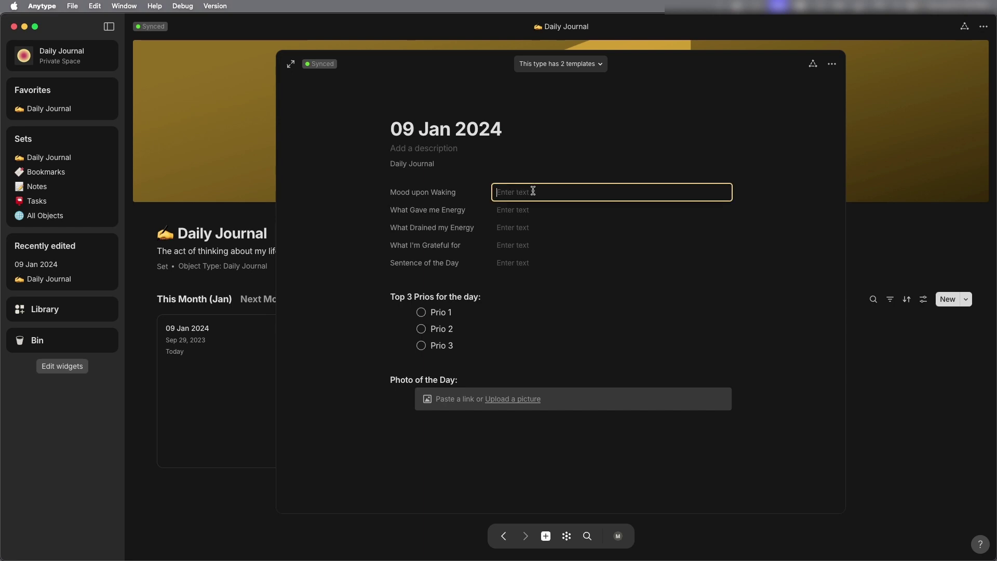
click(94, 7)
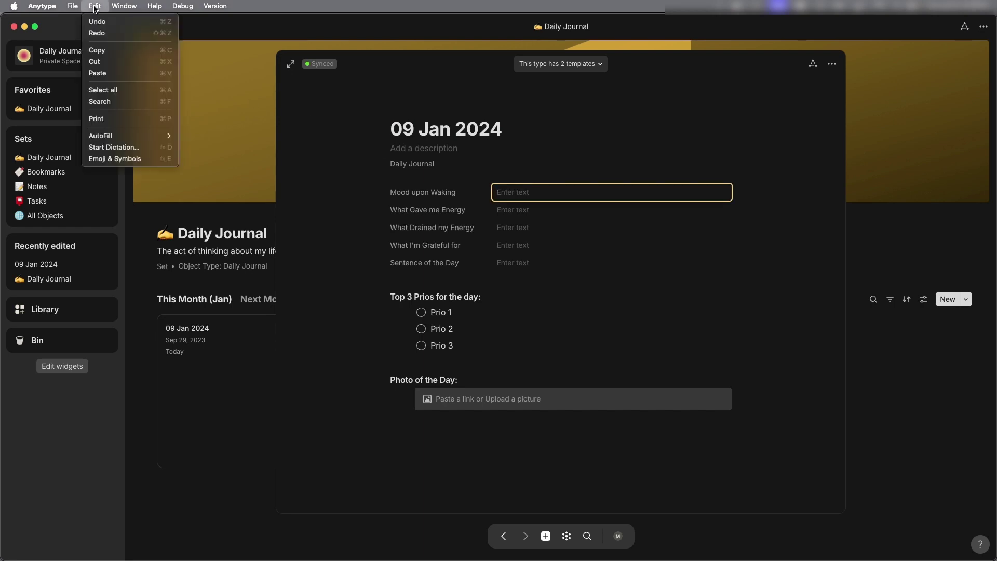
click(111, 159)
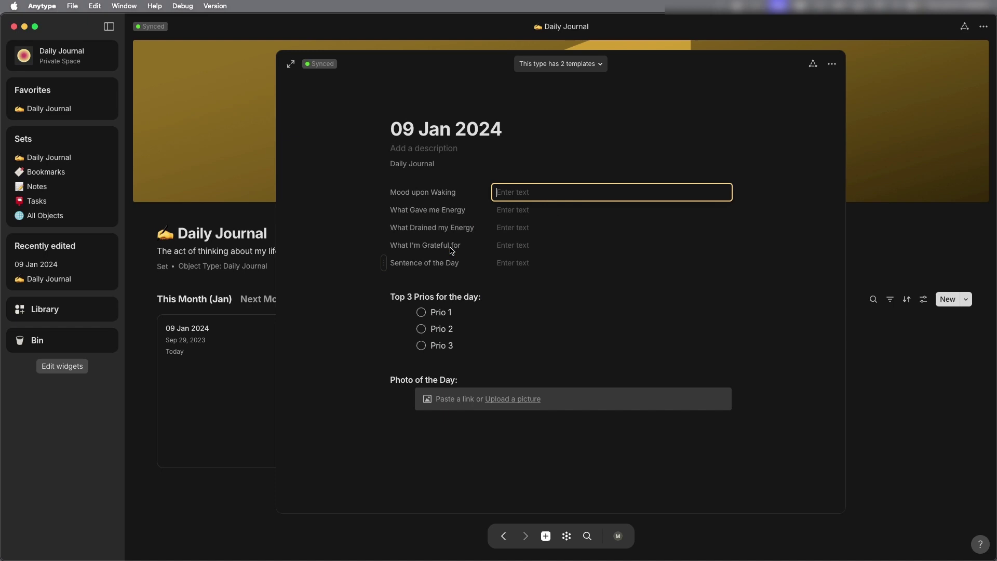
text(😌)
click(531, 209)
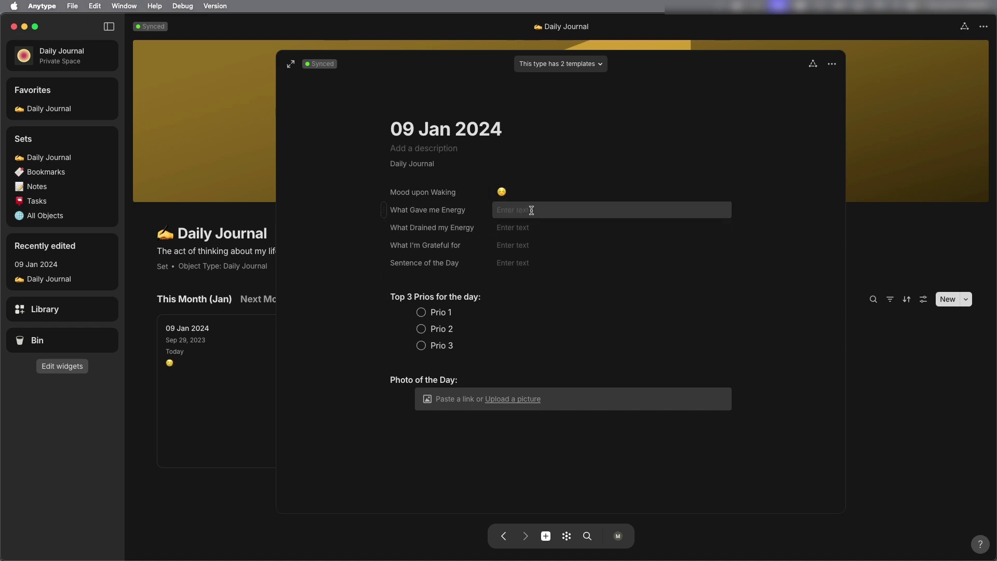
Step: Enter Coffee, Meetings and Sunshine for energy, drain and gratitude, leaving Sentence of the Day empty
click(503, 209)
text(Cof)
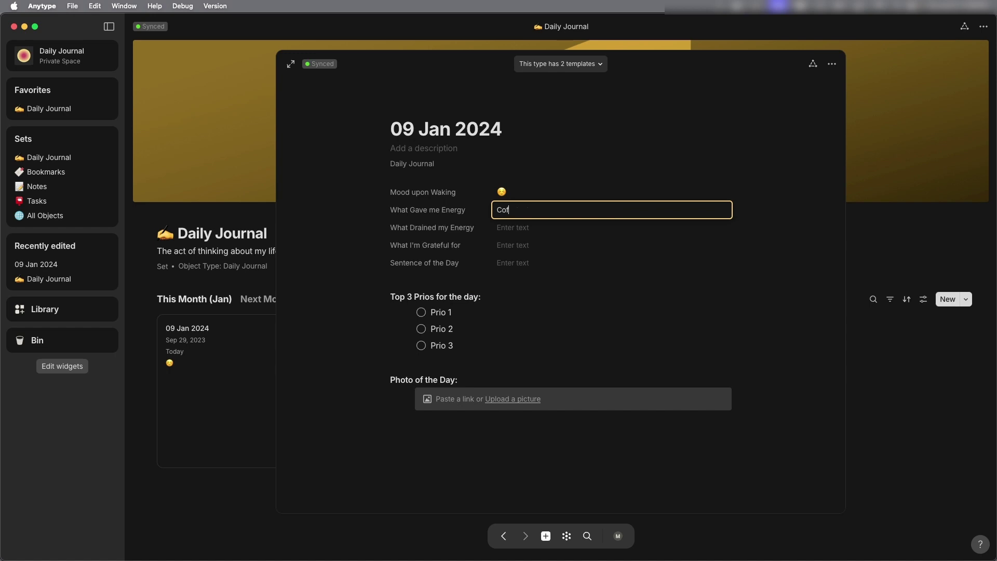
text(fee)
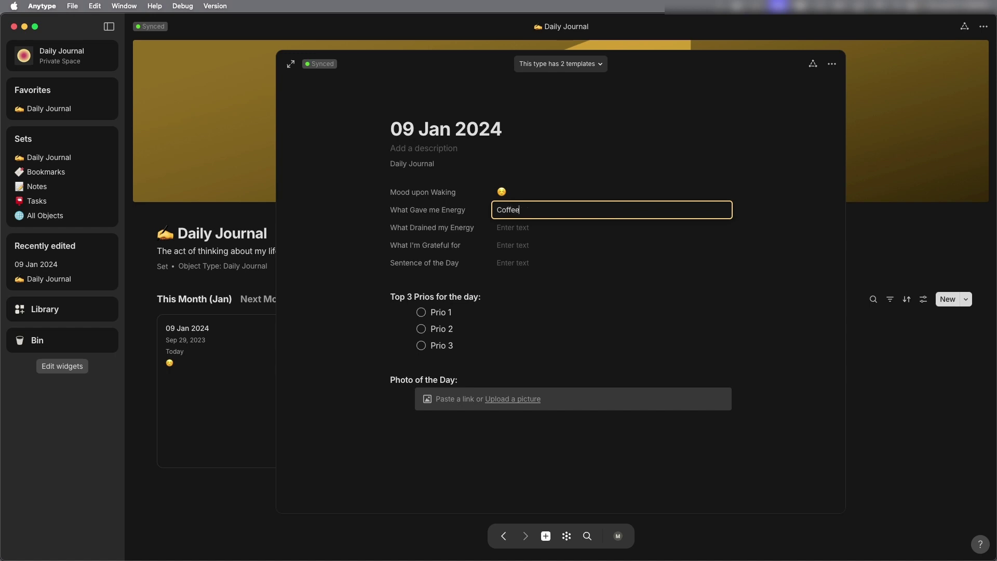
click(543, 228)
click(543, 228)
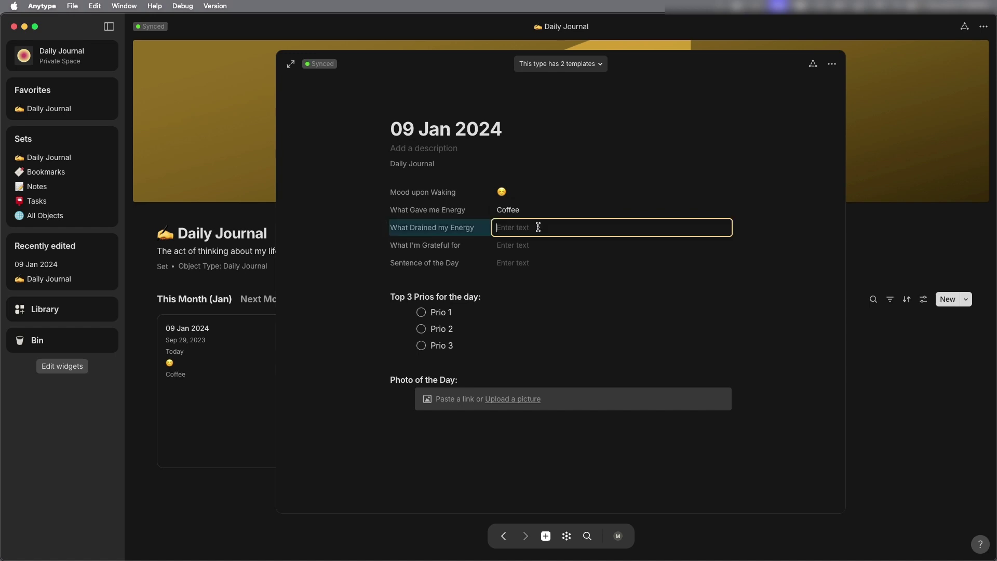
text(Meetings)
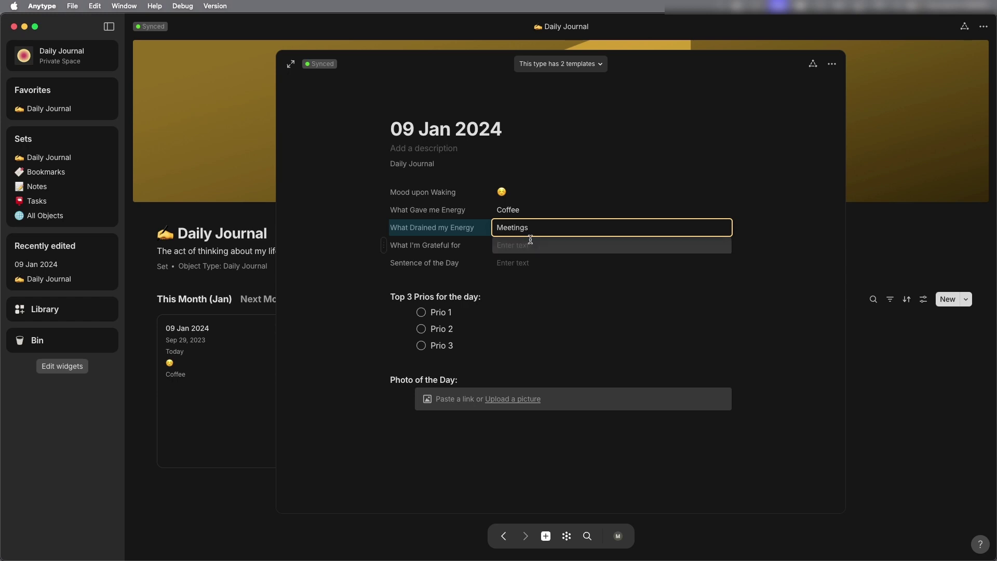
click(516, 244)
click(527, 245)
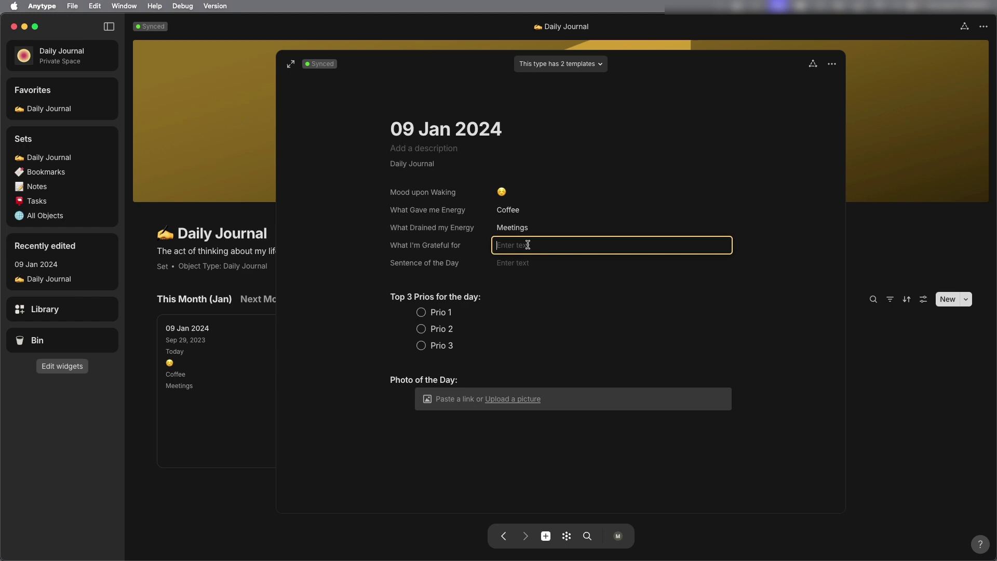
text(Sunshine)
click(514, 262)
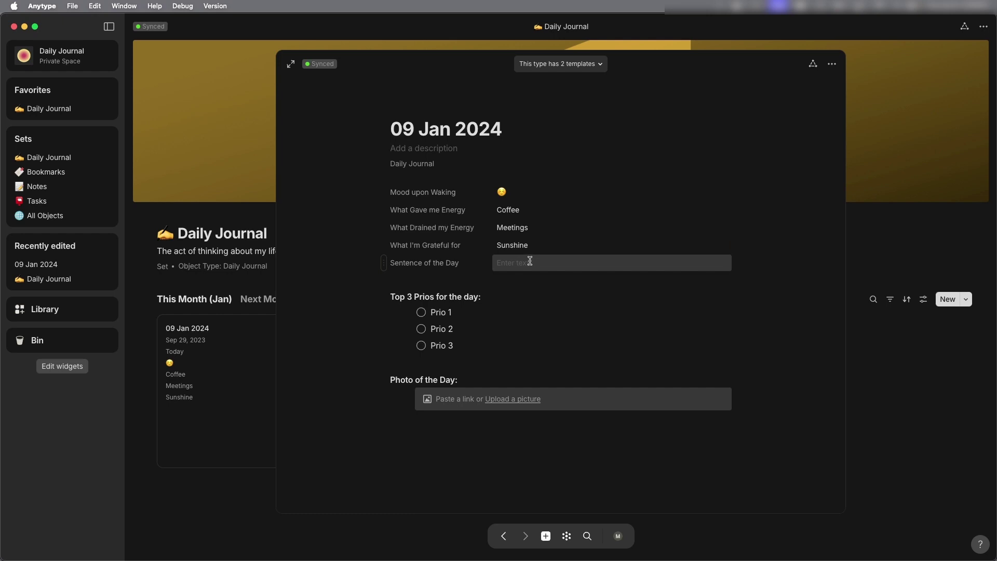
click(537, 261)
click(538, 314)
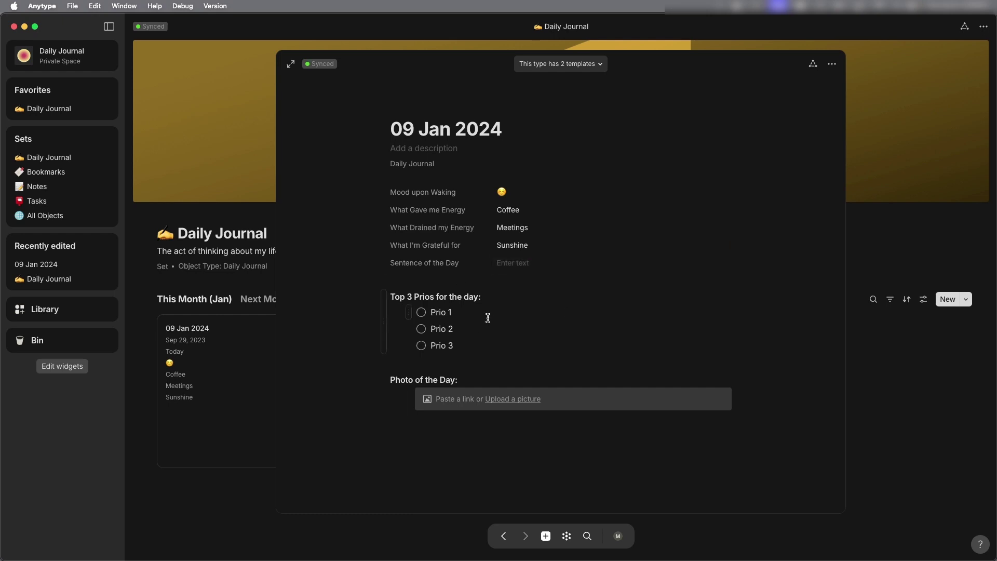
click(258, 374)
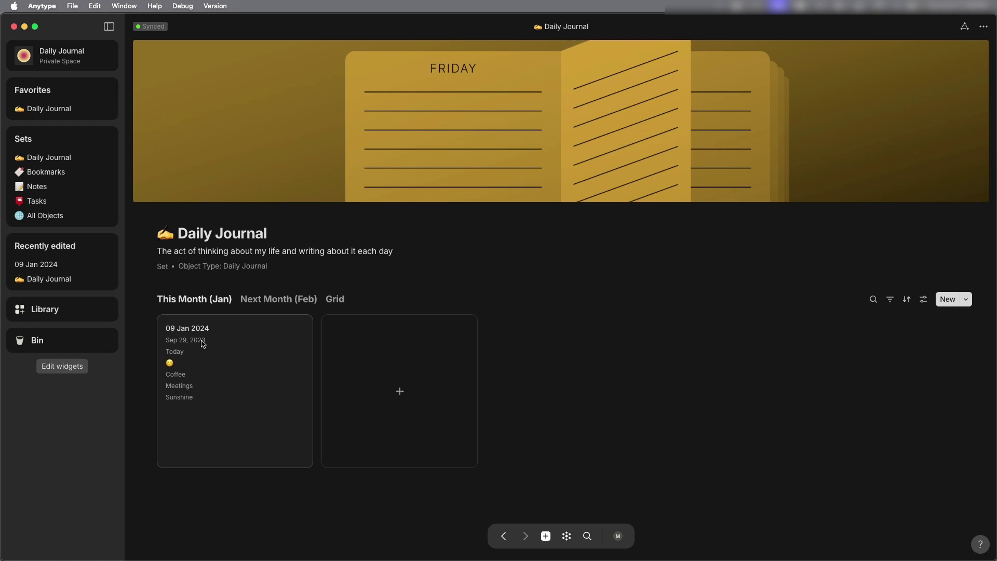
Step: Hide Creation date and Last modified date on the Jan cards, then add and open a new Date entry
click(923, 299)
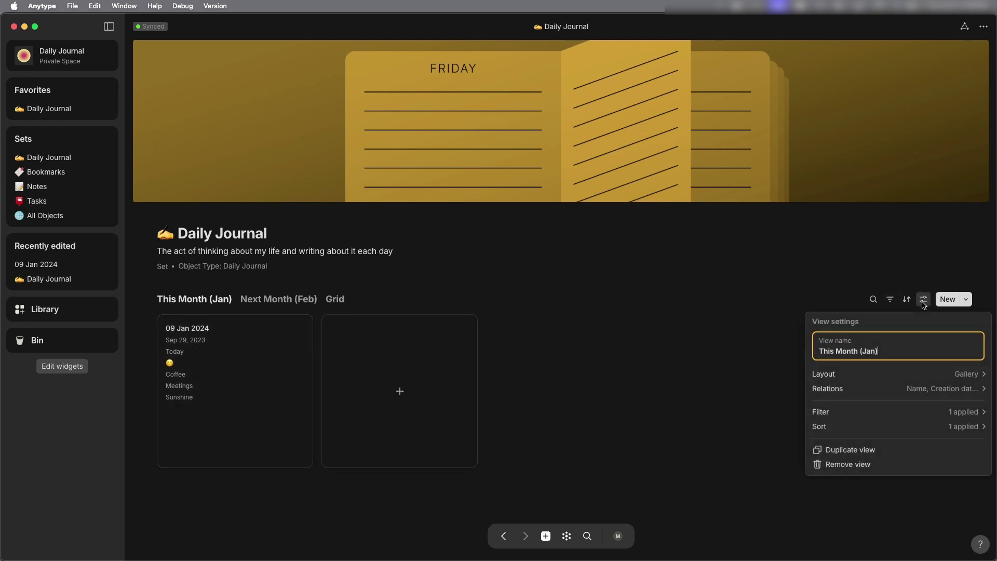
click(938, 389)
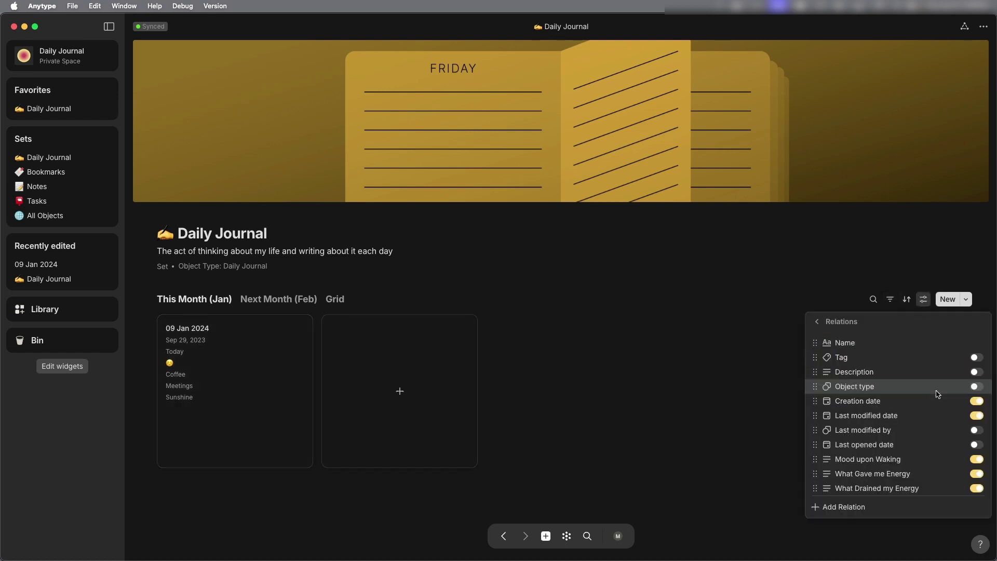
click(976, 401)
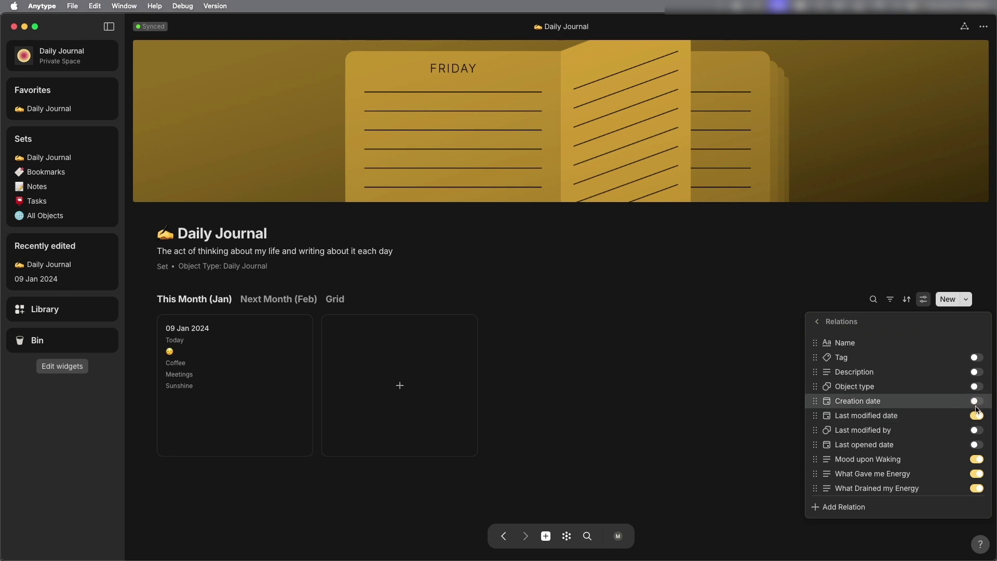
click(975, 415)
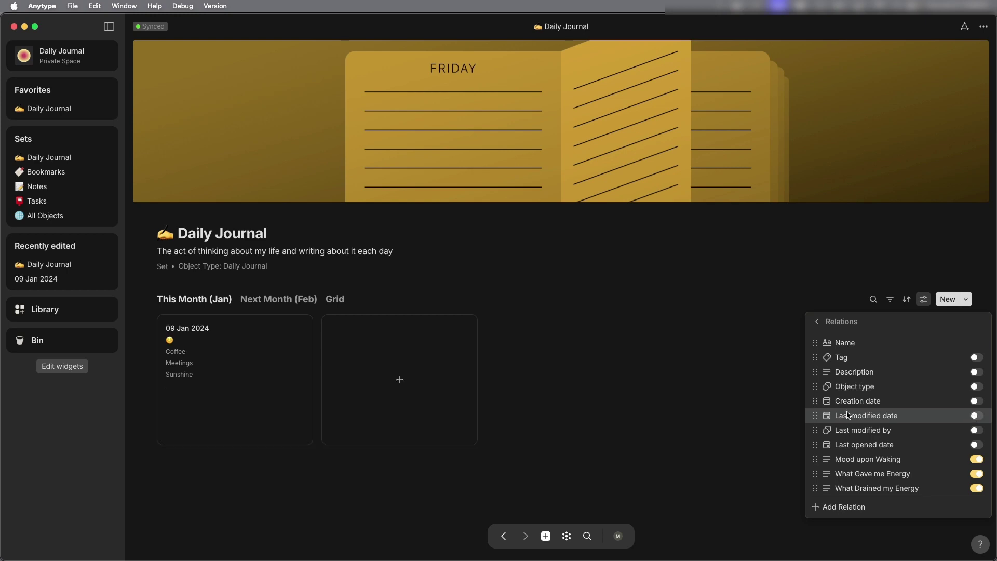
click(614, 381)
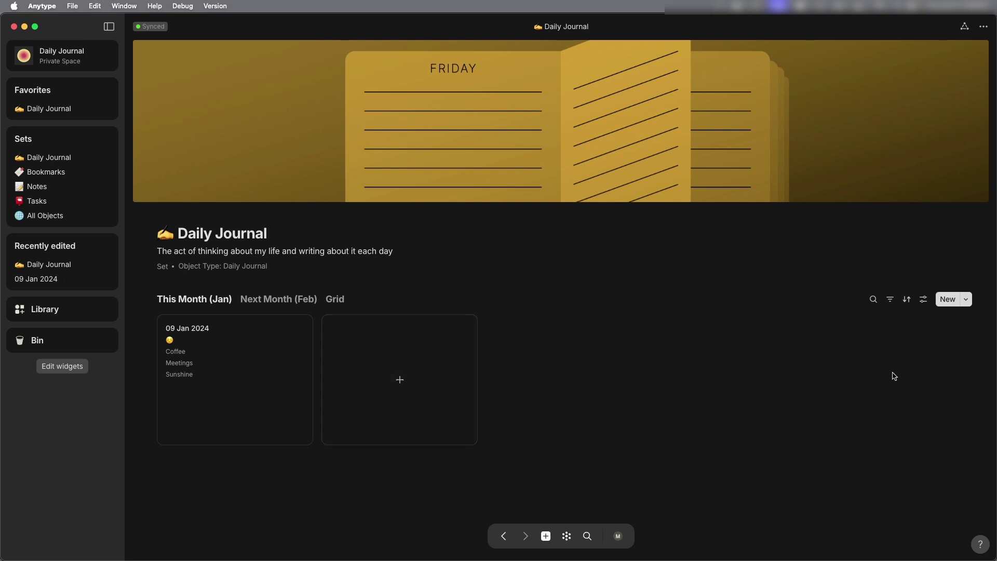
click(400, 382)
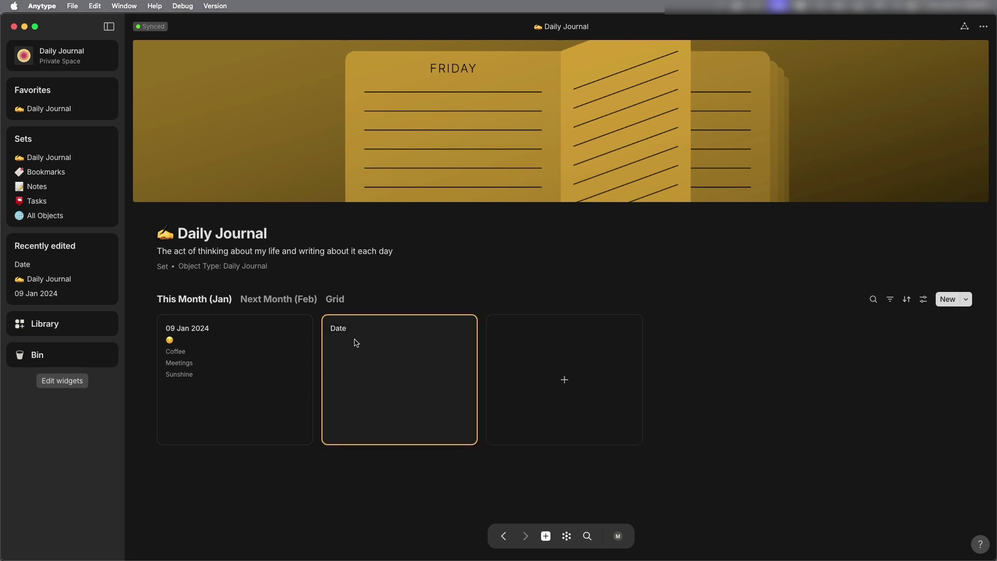
click(451, 354)
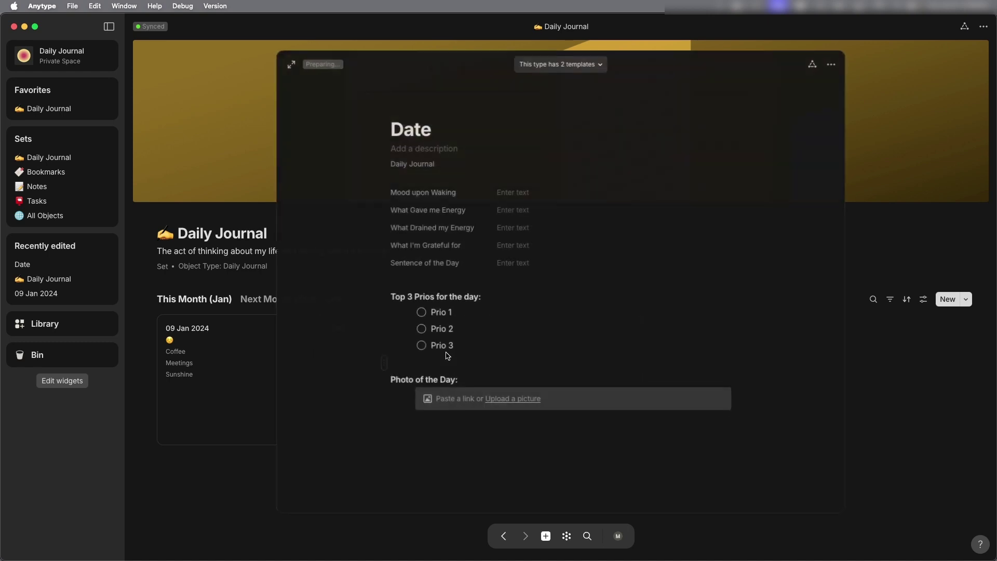
Step: Close the new entry and choose Edit template for the Date template under the New dropdown
click(953, 415)
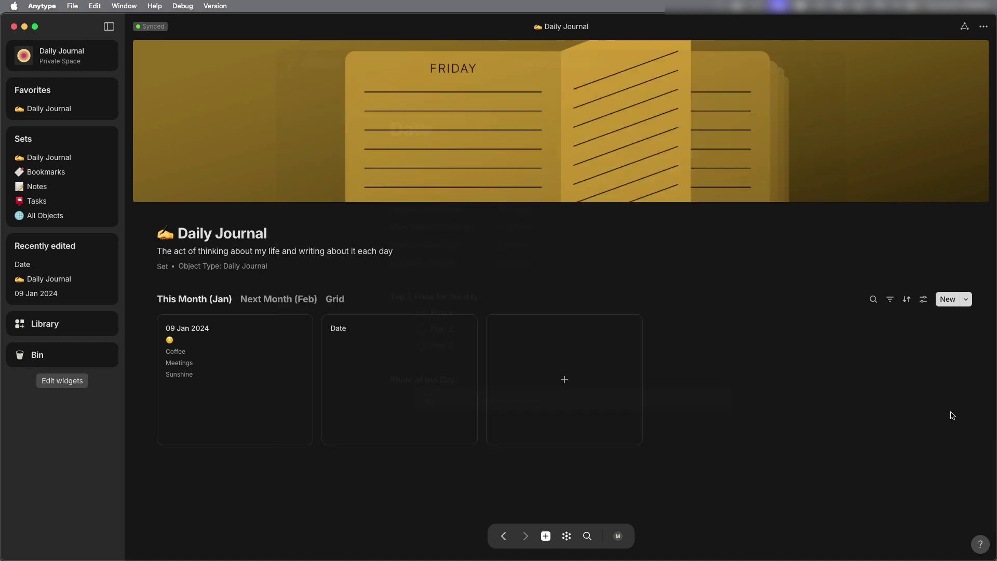
click(966, 299)
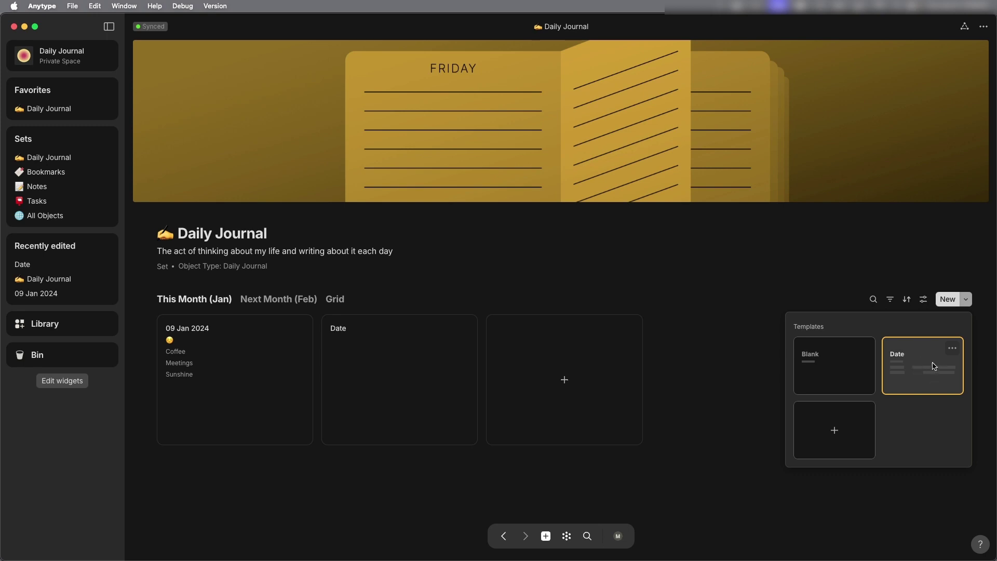
click(953, 351)
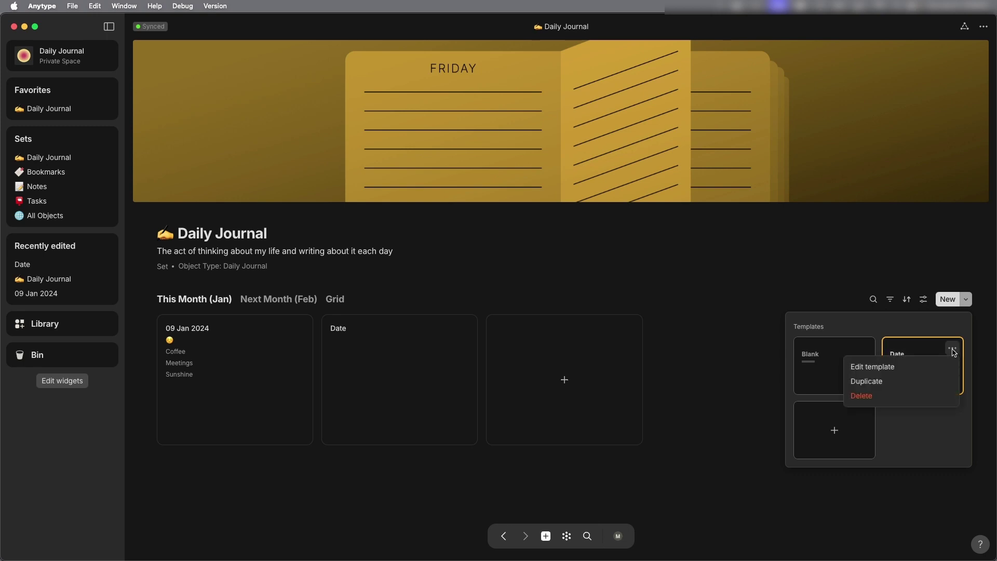
click(914, 369)
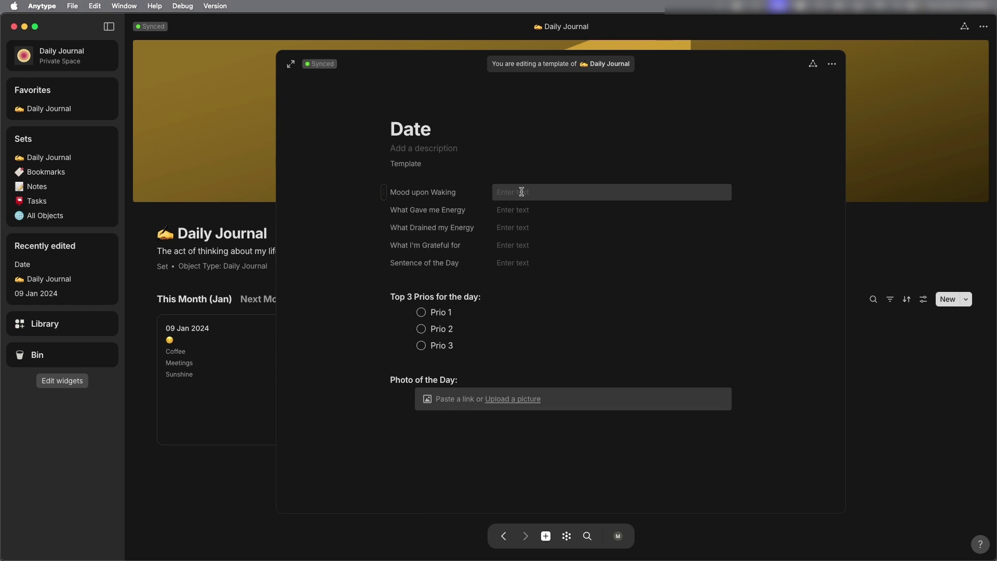
Step: Fill Mood upon Waking with a face, angry red face, crying face and yawning face emoji
click(521, 192)
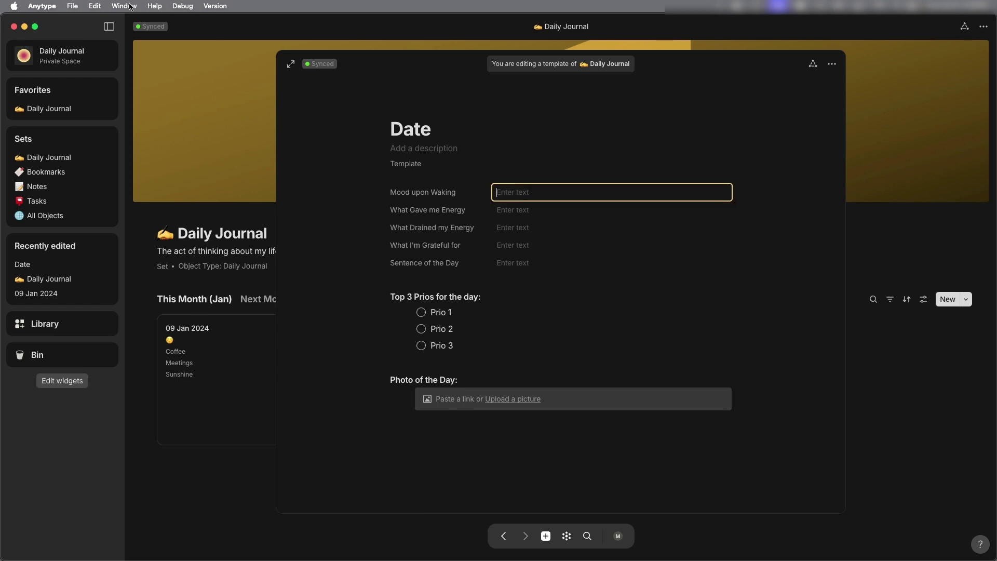
click(95, 6)
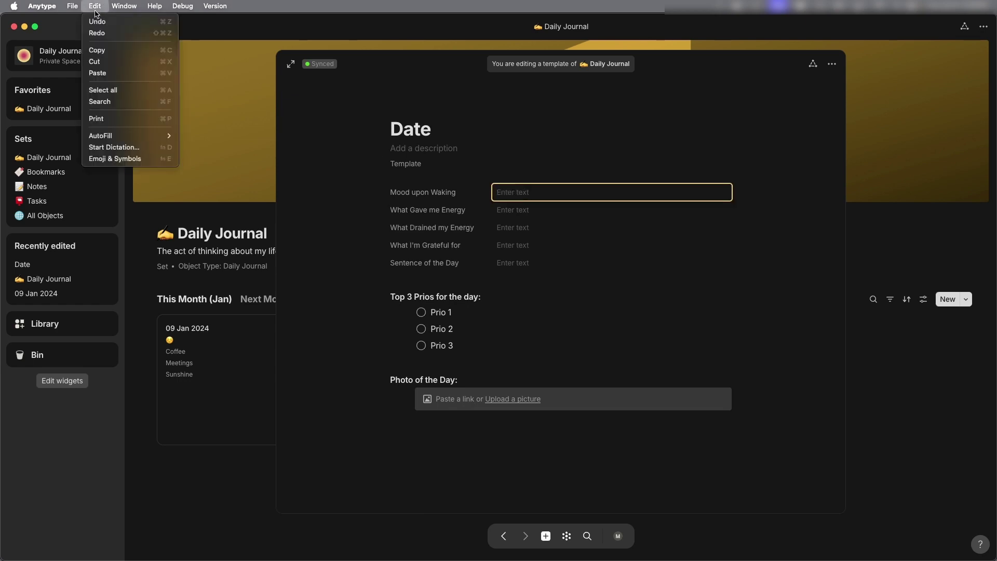
click(113, 159)
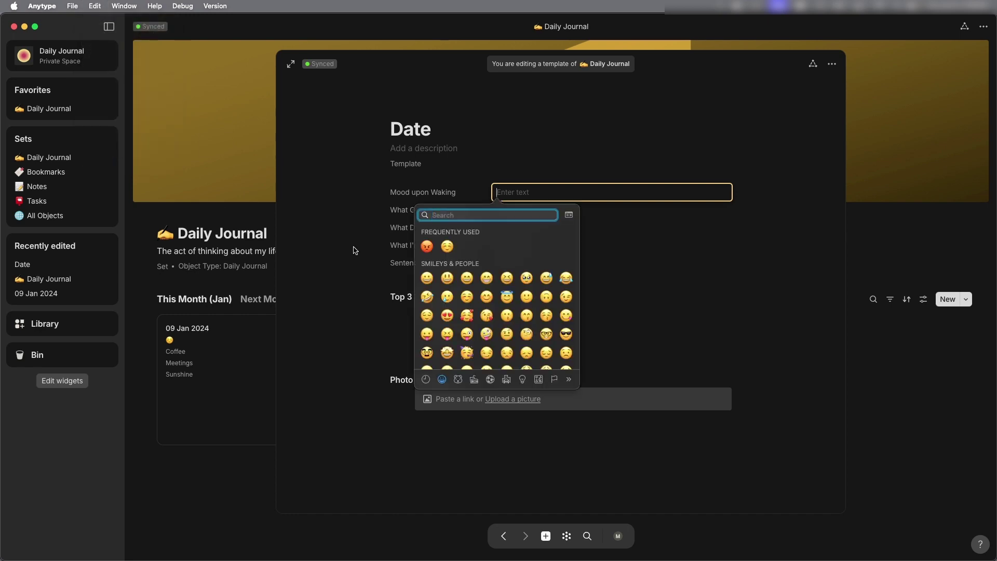
click(447, 247)
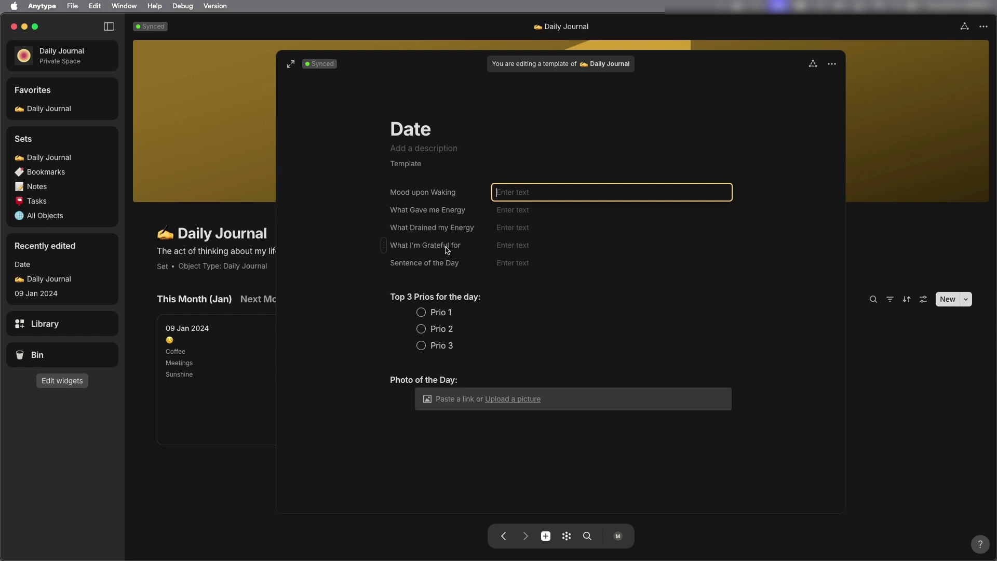
click(95, 6)
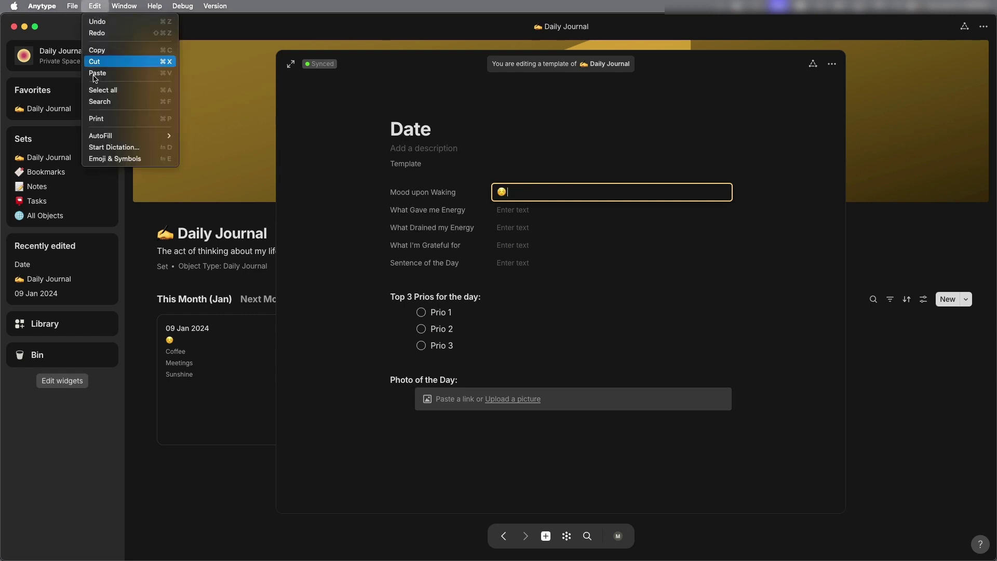
click(107, 159)
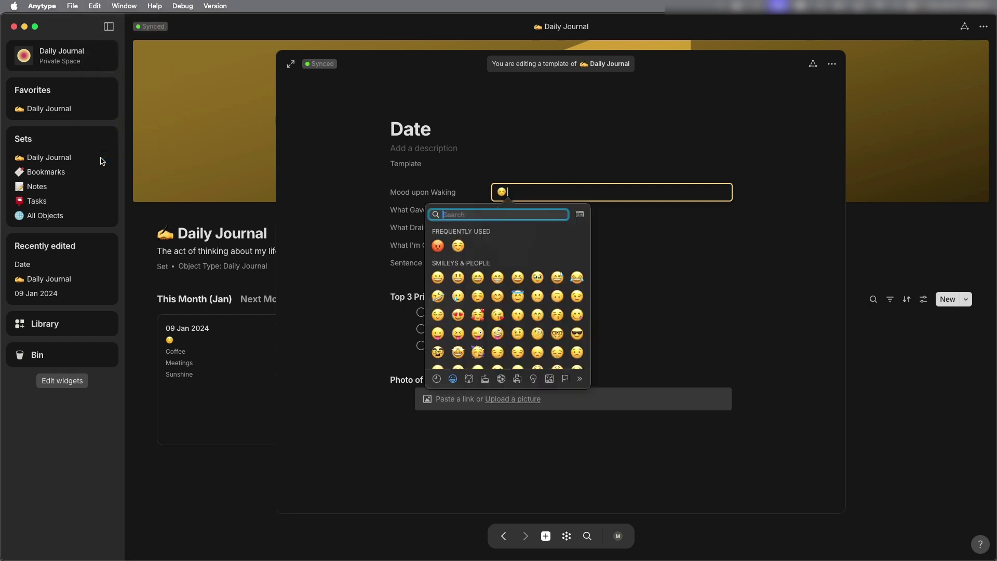
click(438, 246)
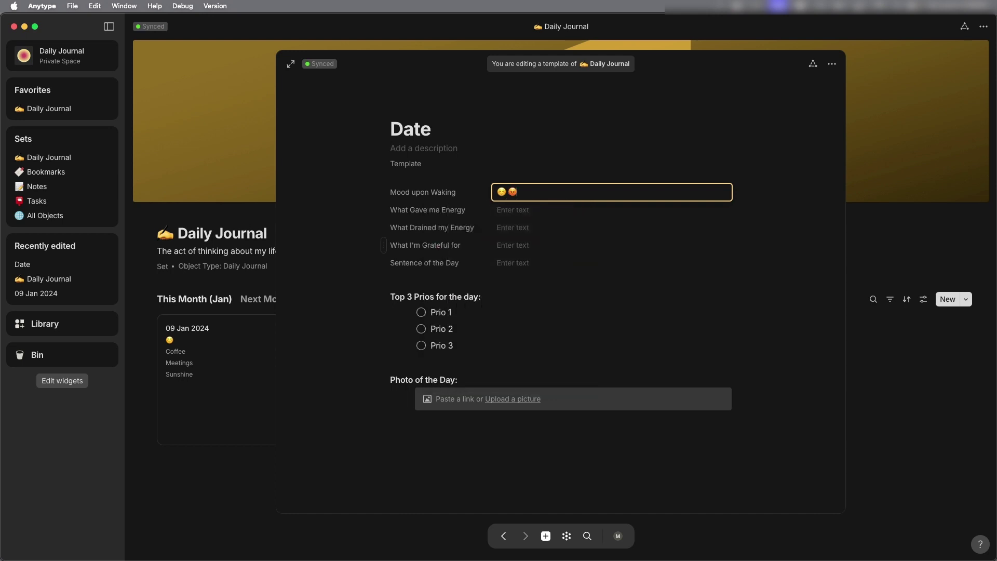
key(ctrl+super+space)
click(547, 312)
key(ctrl+super+space)
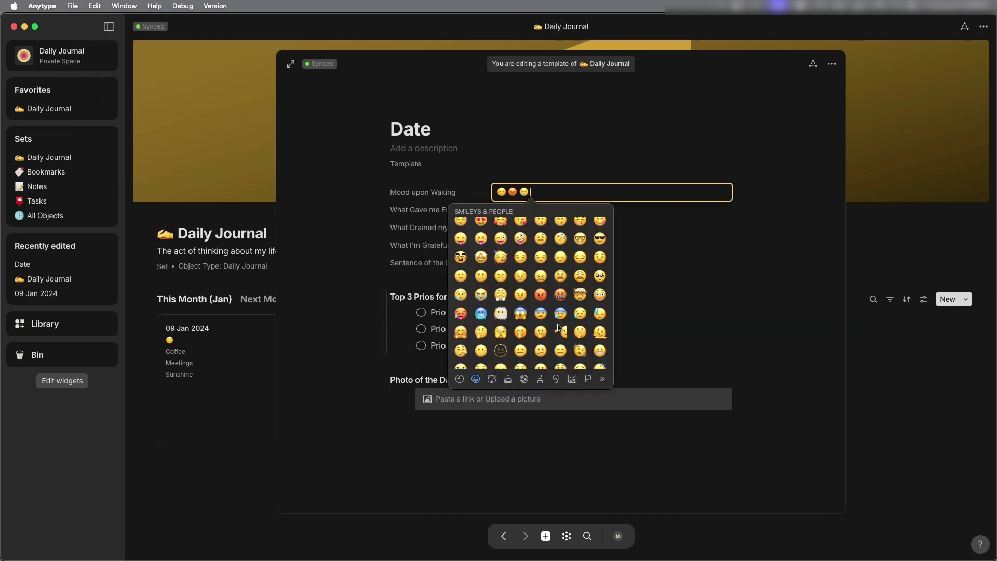
scroll(571, 311, down, 3)
click(581, 315)
click(570, 311)
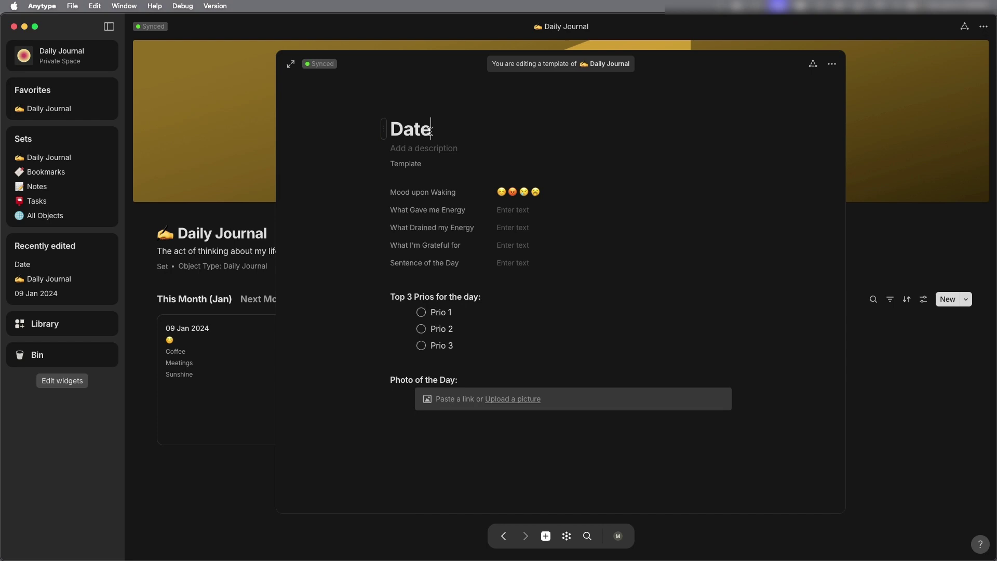
Step: Replace the template title 'Date' with '00 Jan 2024' and close the template editor
drag(432, 132, 393, 128)
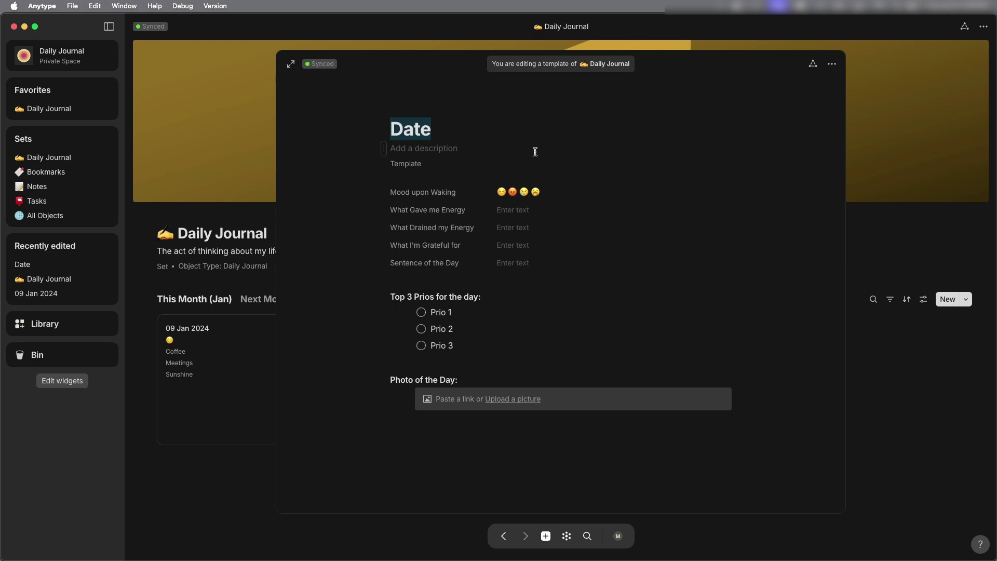
key(BackSpace)
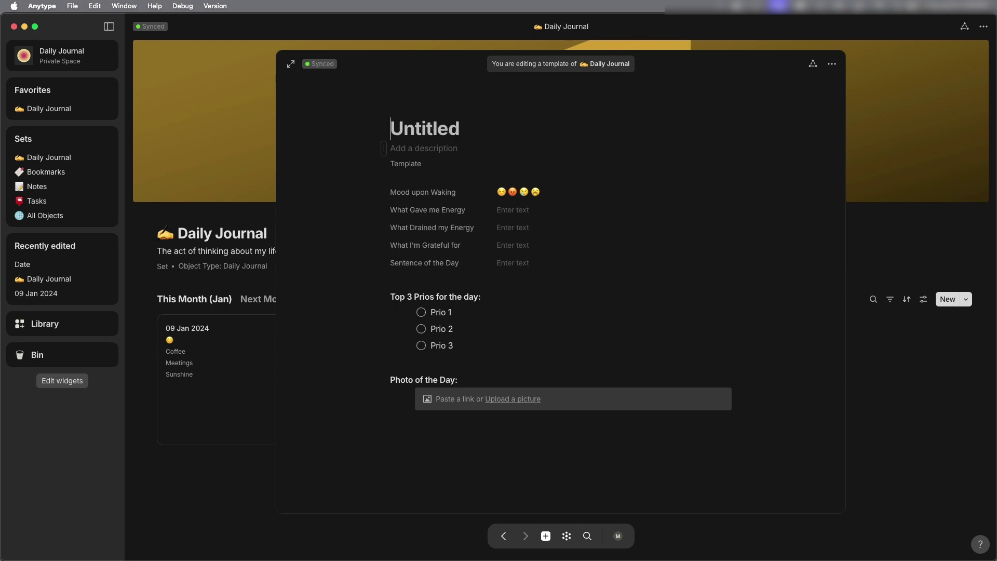
text(00 J)
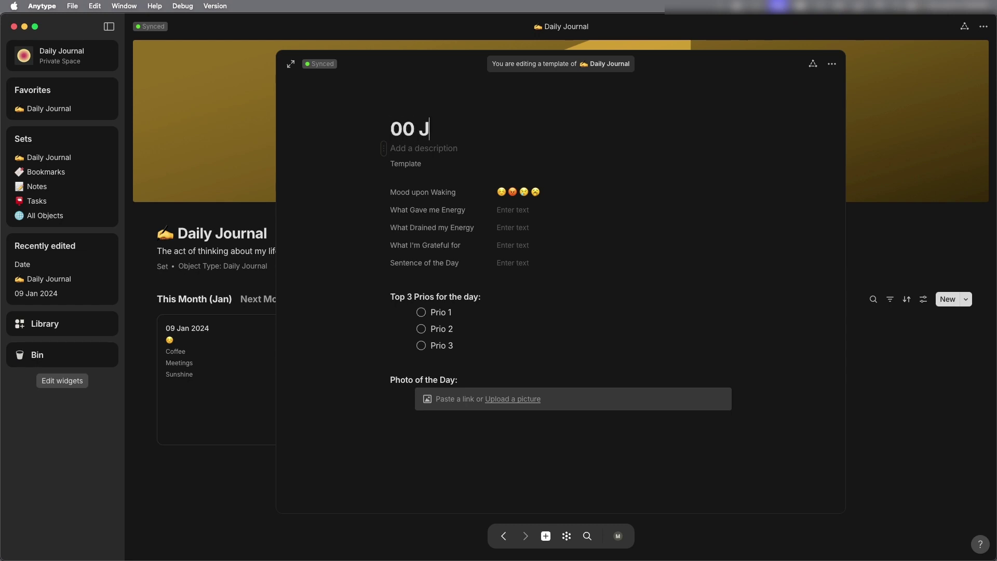
text(an 2024)
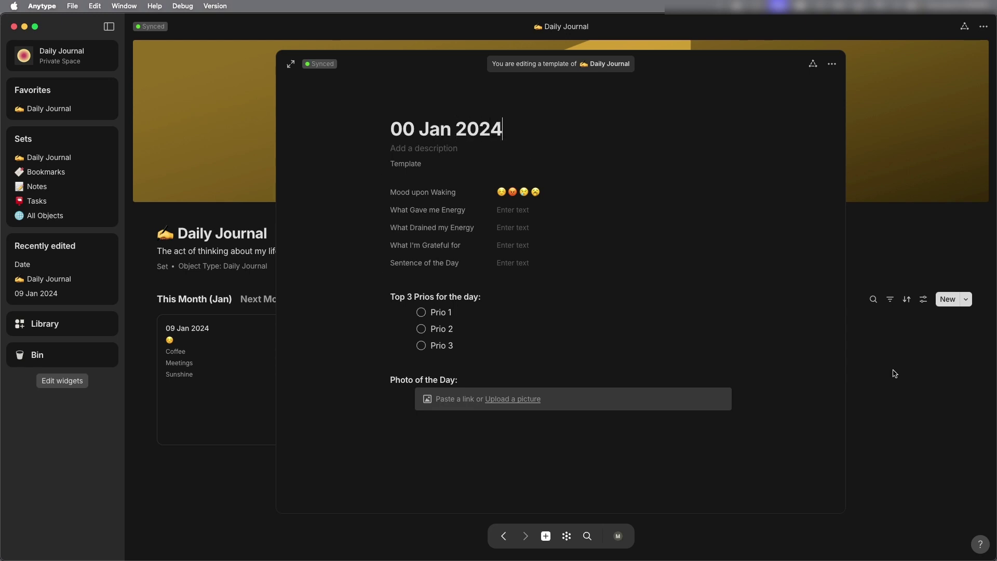
click(899, 375)
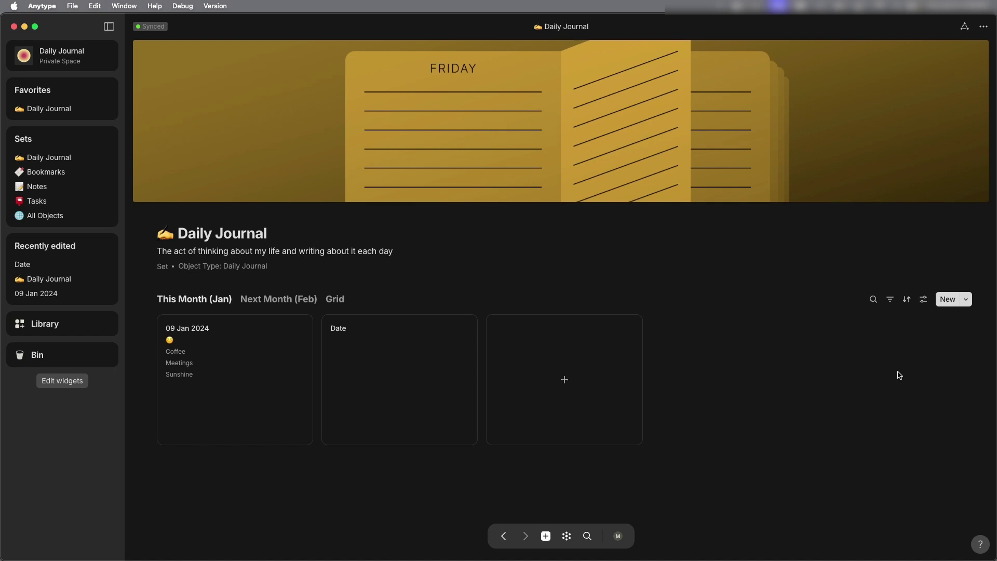
Step: Create a 00 Jan 2024 entry from the template, keep one mood emoji, and add 'Green tea latte' as energy
click(566, 382)
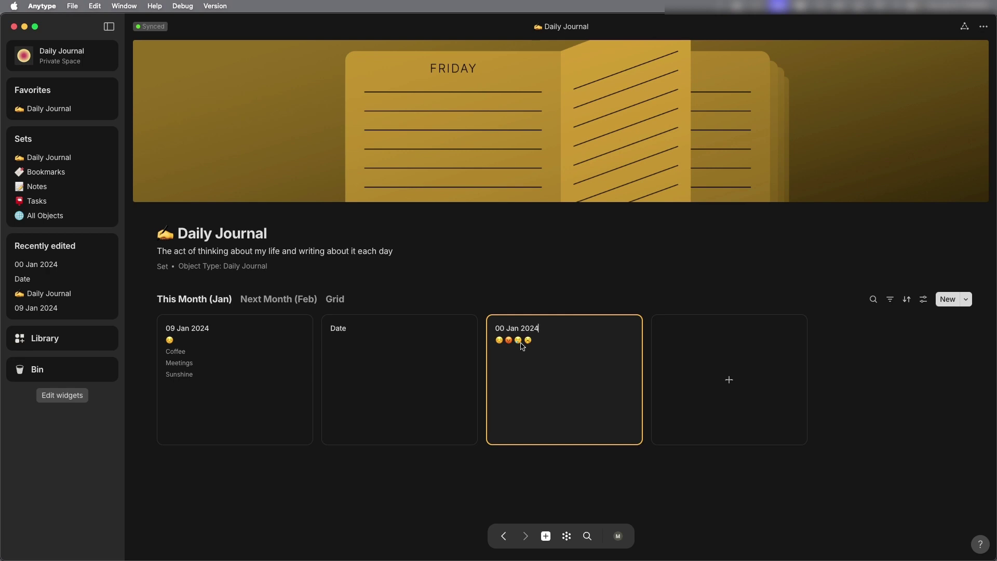
click(584, 369)
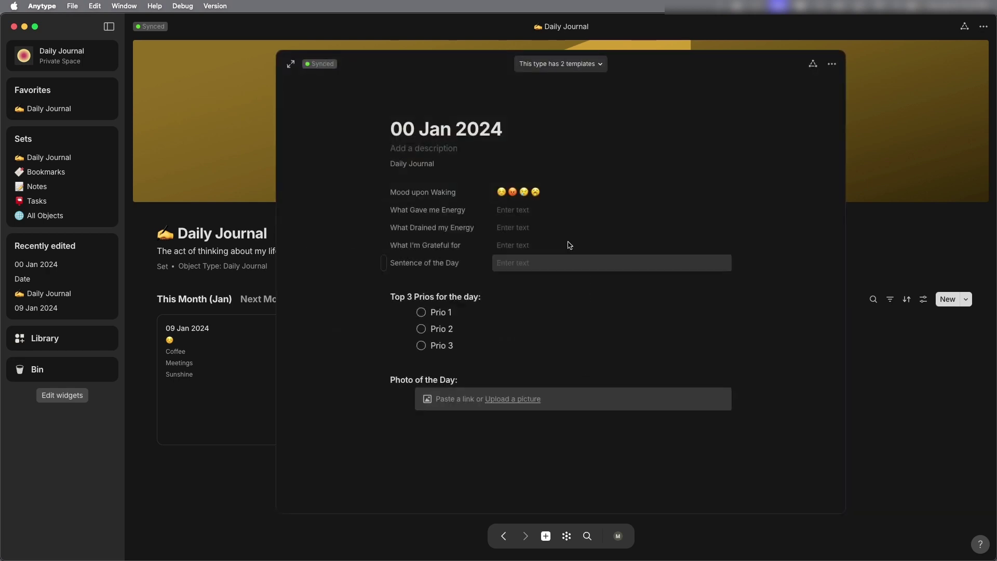
click(528, 192)
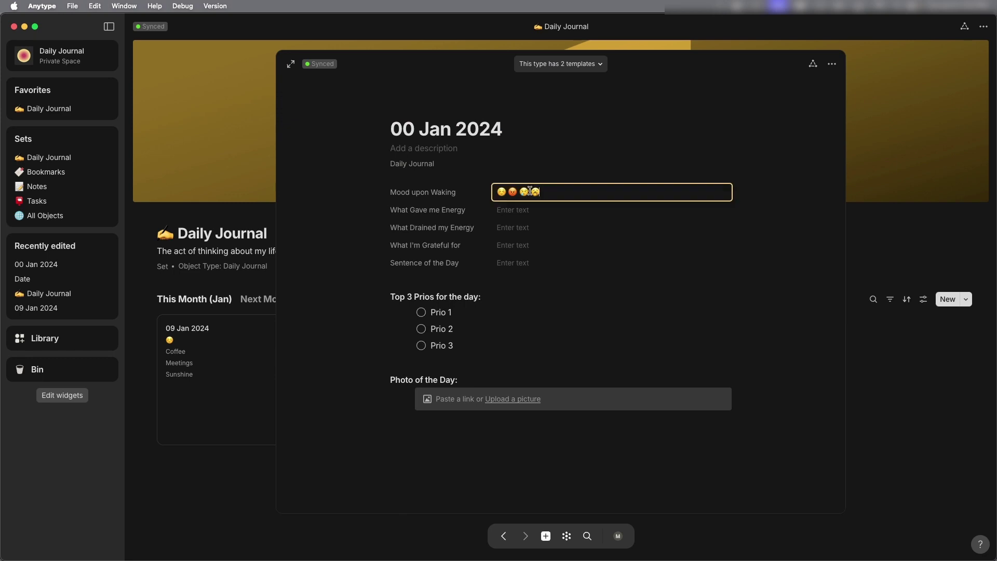
key(BackSpace)
key(BackSpace)
key(BackSpace)
click(513, 209)
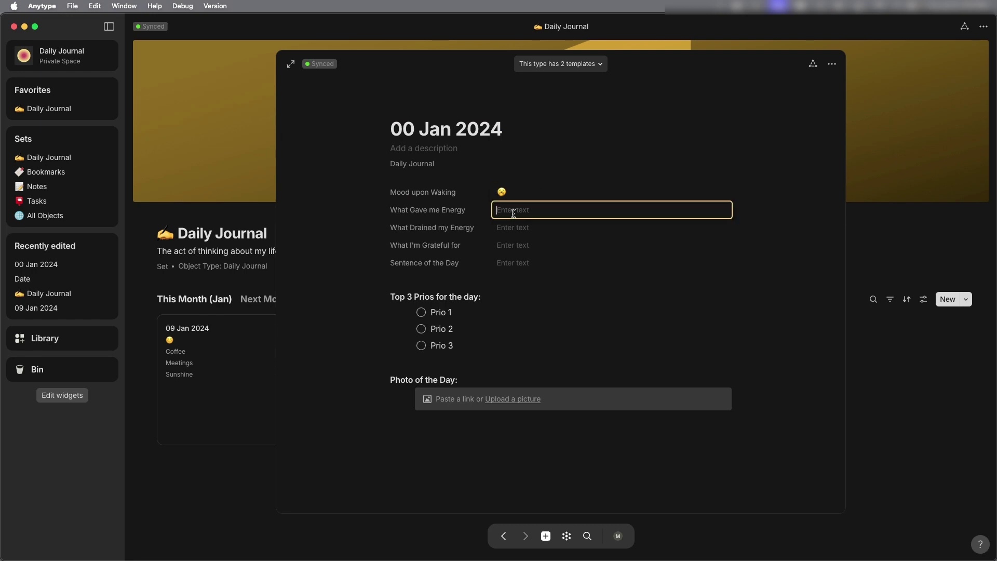
text(Green tea latte)
click(872, 257)
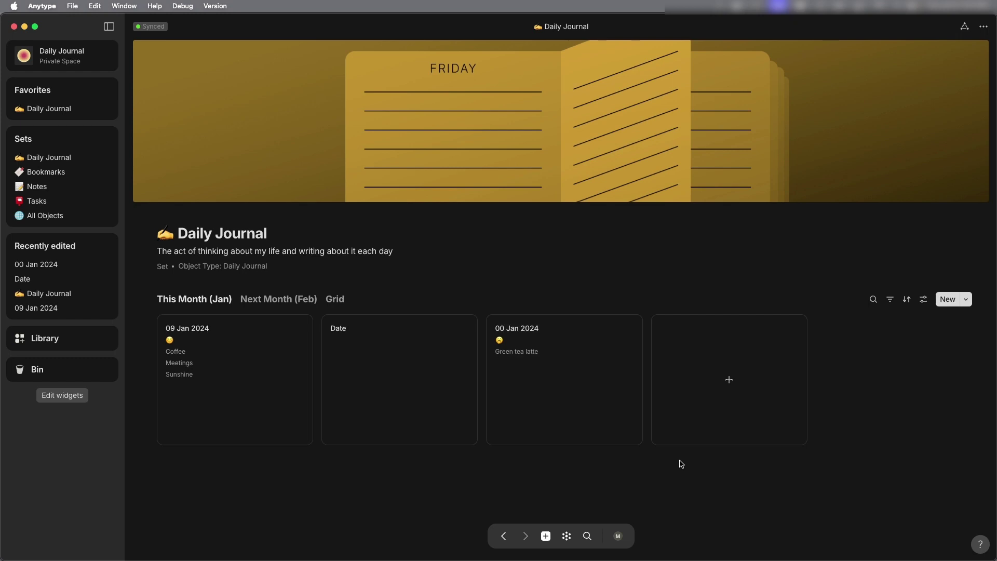
Step: Switch the Daily Journal set from the gallery to its Grid table view
click(335, 300)
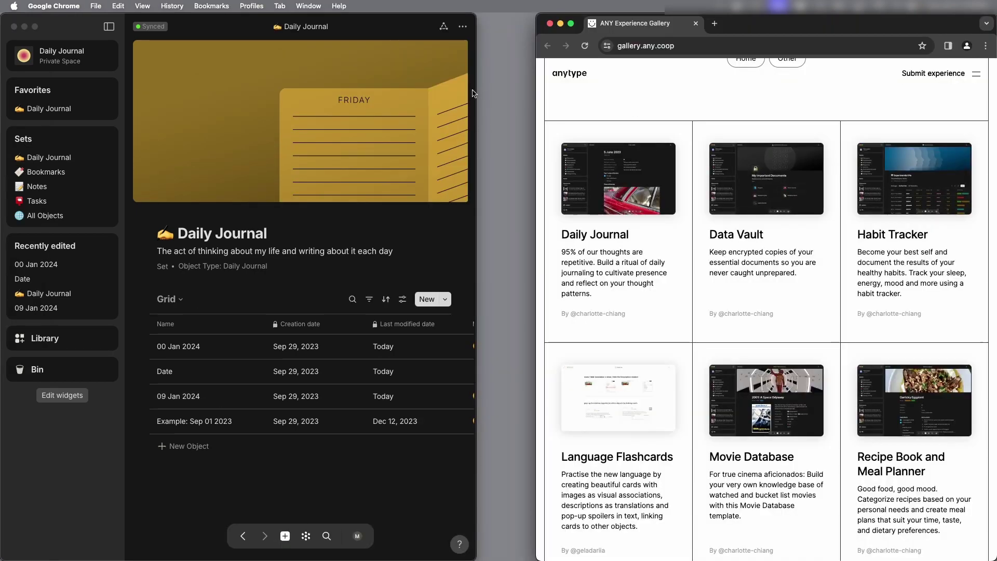
Step: Place Anytype and Chrome side by side and open a new Chrome tab for the Unsplash photo
drag(473, 94, 535, 97)
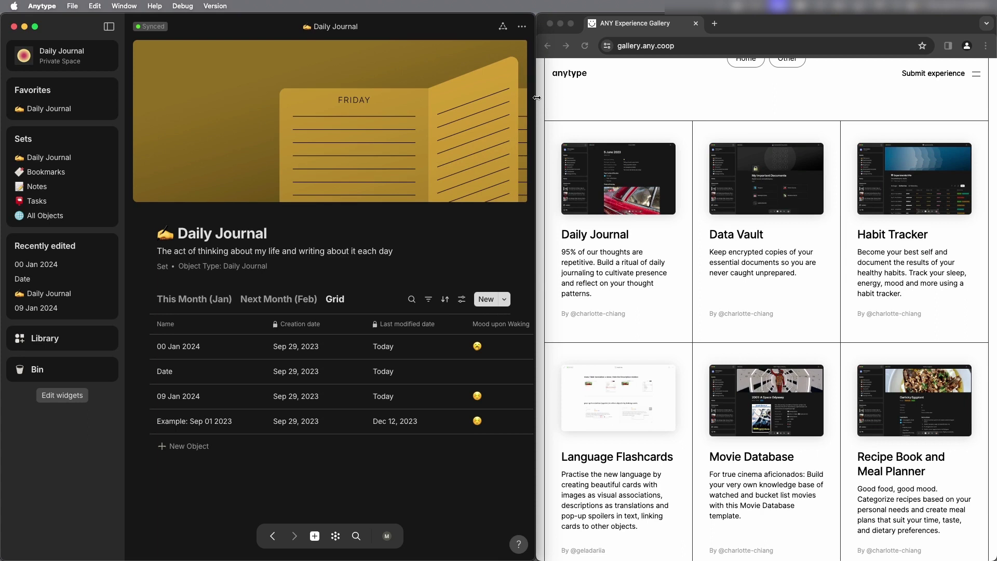
click(687, 88)
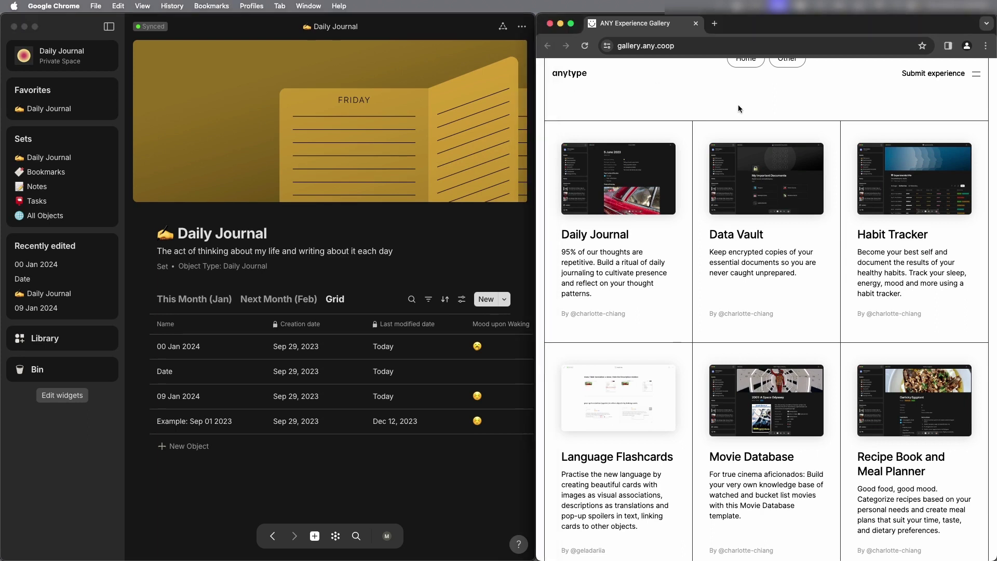
click(715, 24)
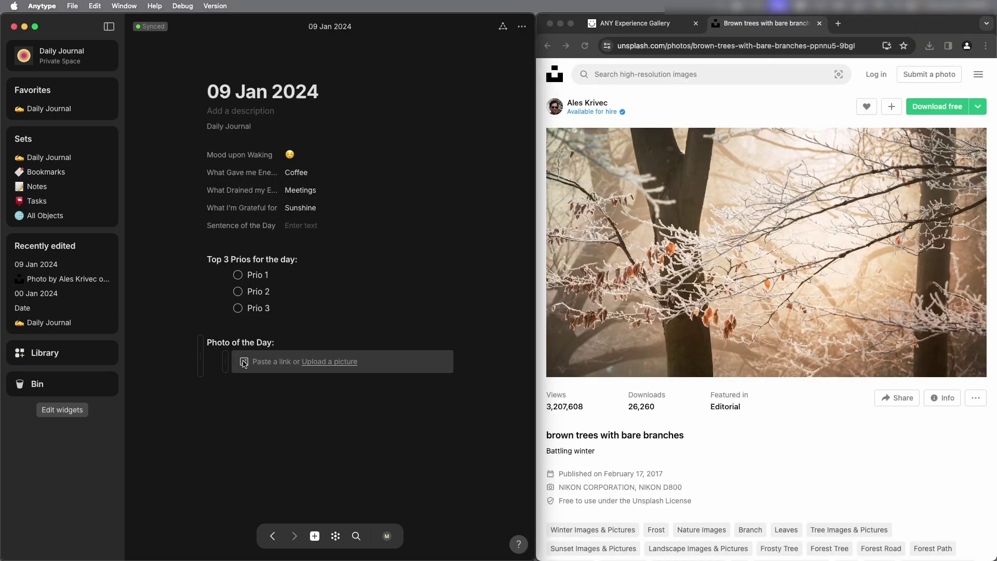
Step: Paste the brown trees photo file under Photo of the Day and add an empty block below it
click(257, 360)
key(cmd+v)
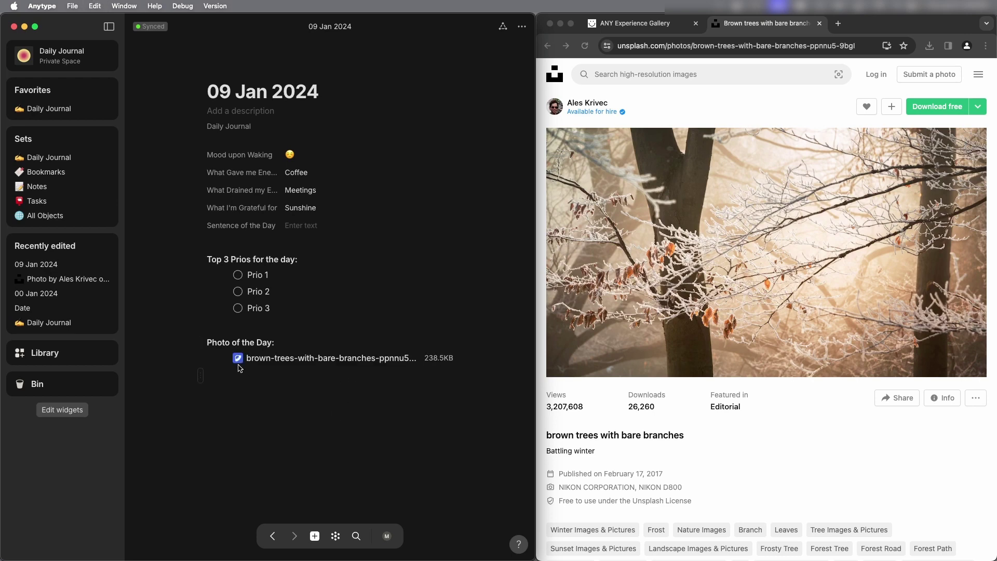
click(226, 358)
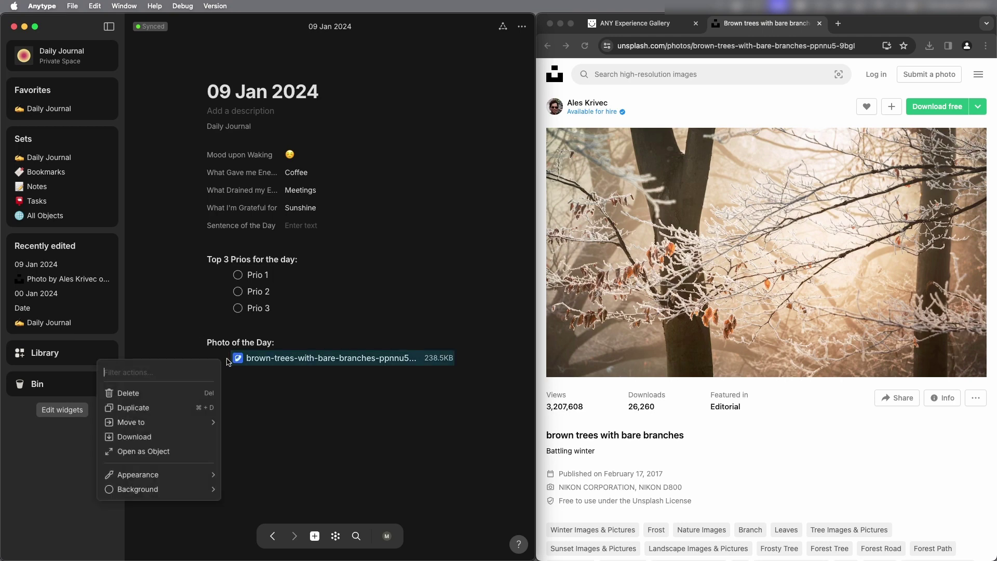
mouse_move(192, 474)
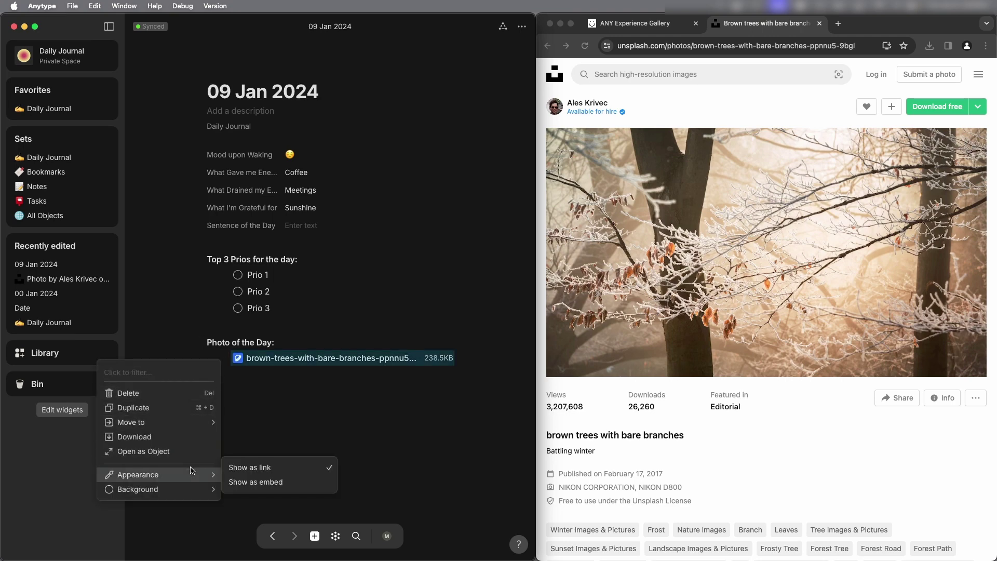
click(269, 484)
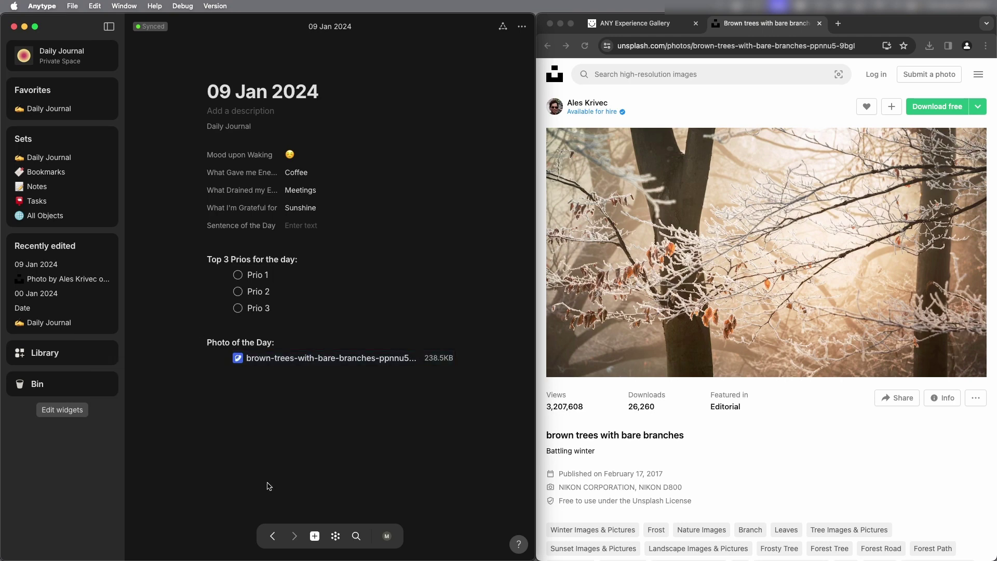
click(234, 388)
Step: Copy the Unsplash photo page address from Chrome's address bar
key(super+v)
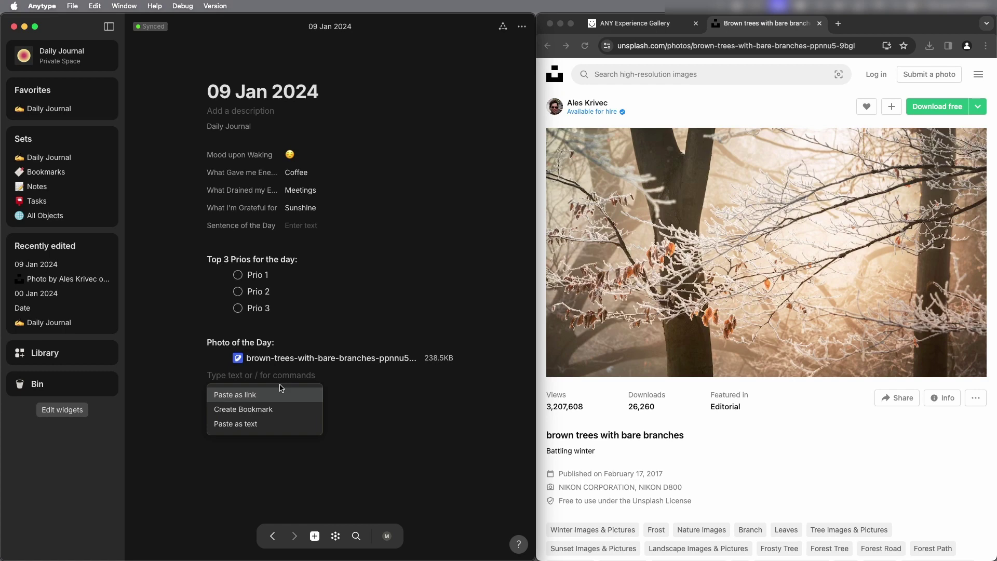
key(Escape)
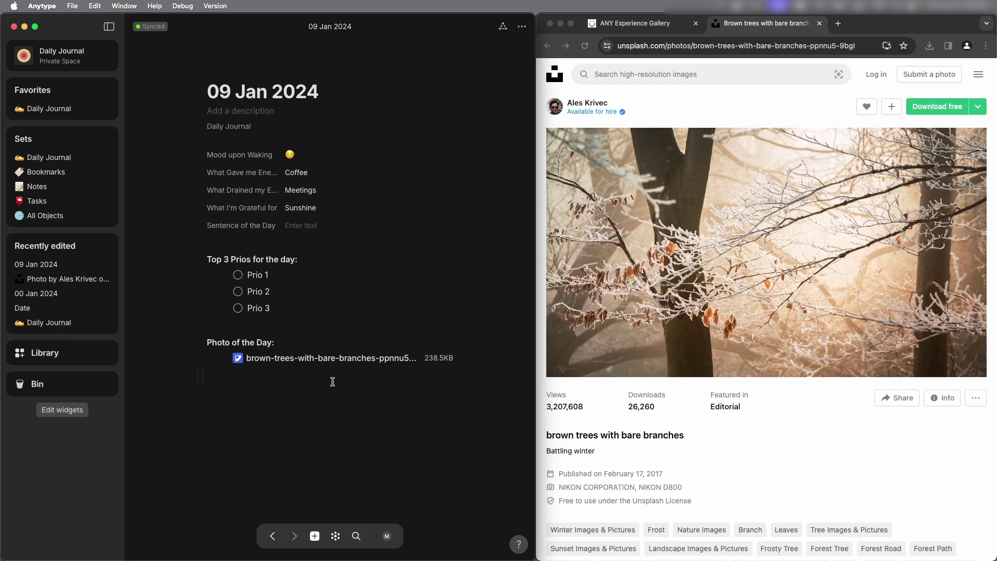
click(715, 48)
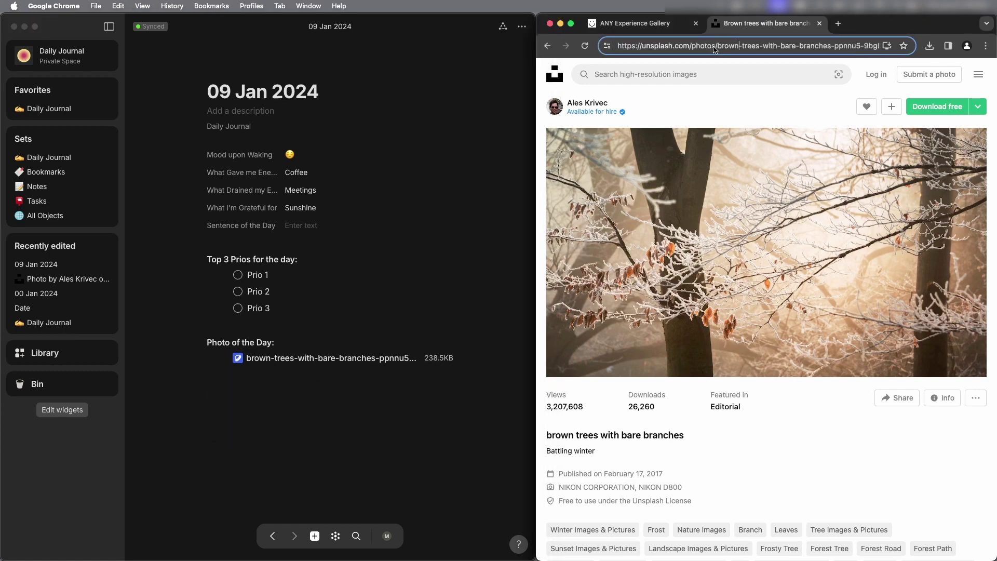
drag(878, 45, 601, 45)
key(super+c)
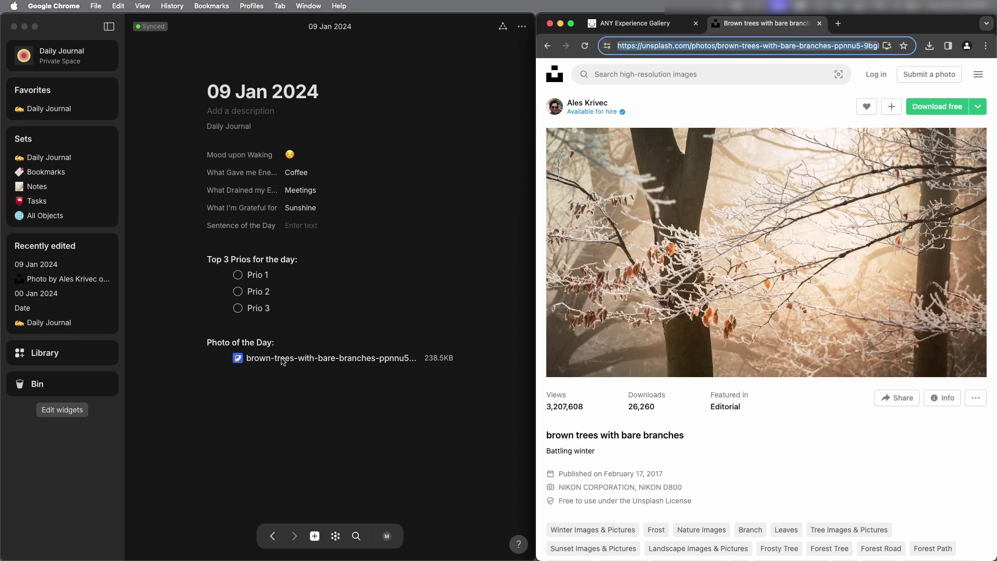
Step: Paste the Unsplash address below the photo file as a plain link and as a bookmark card
click(230, 392)
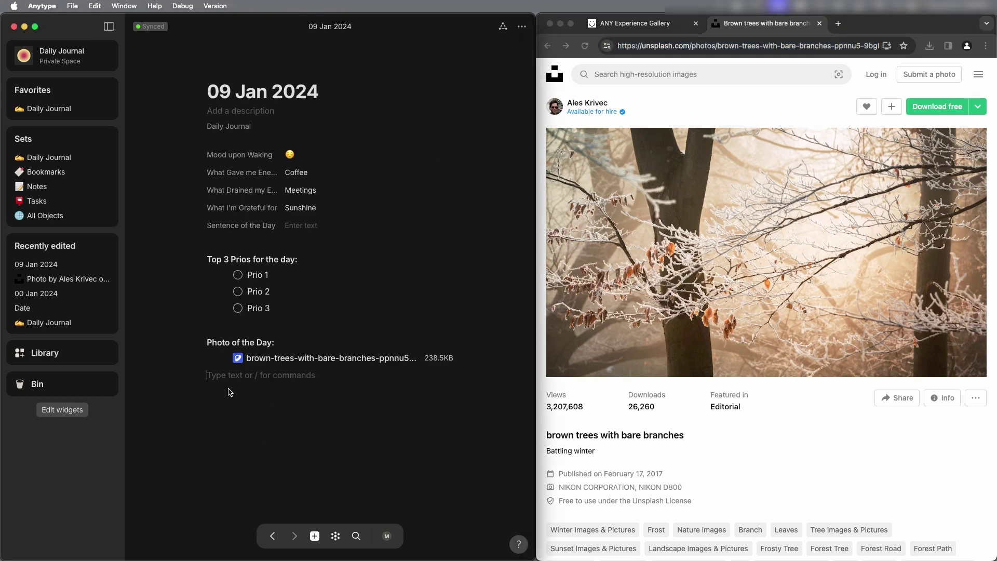
key(super+v)
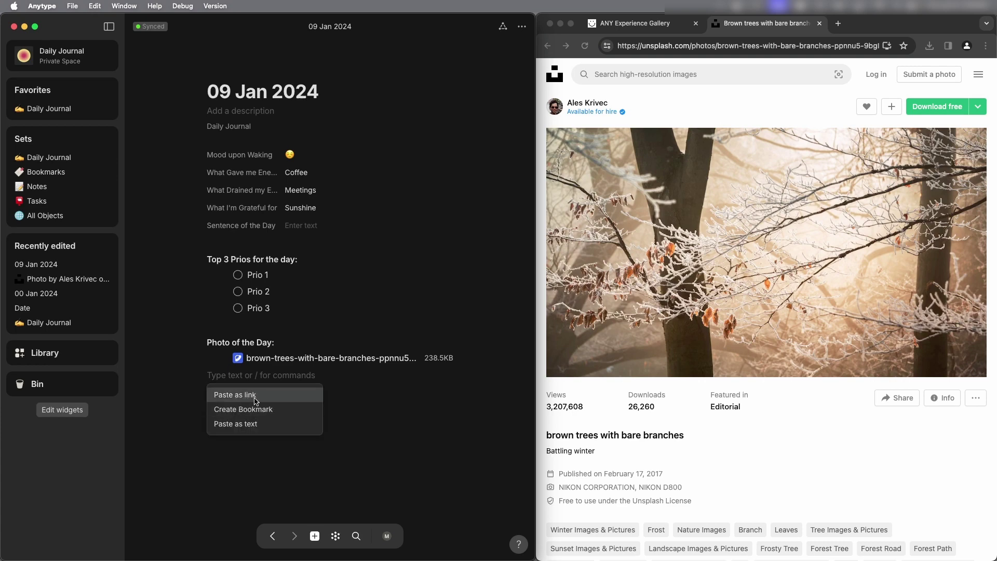
click(254, 396)
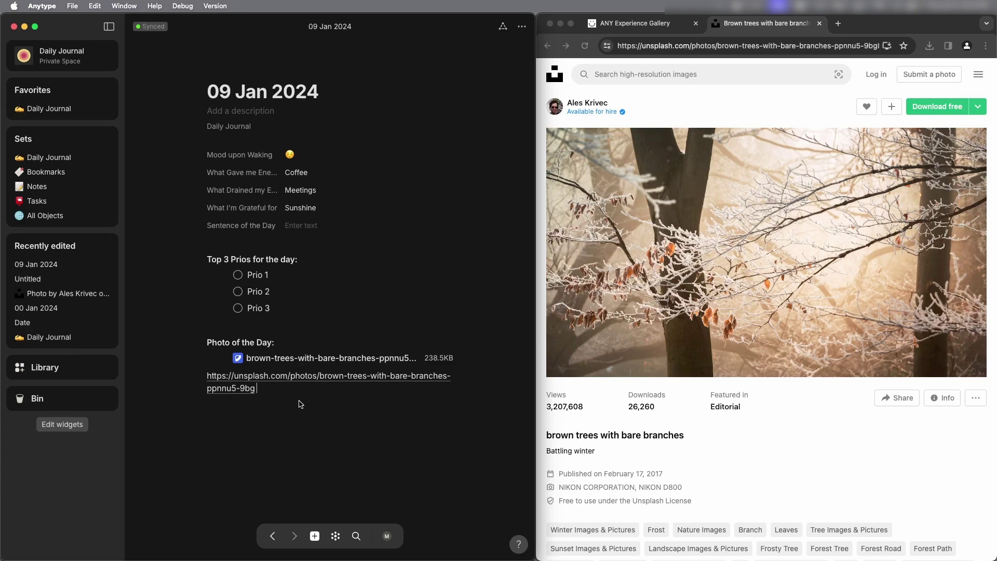
key(super+v)
click(272, 443)
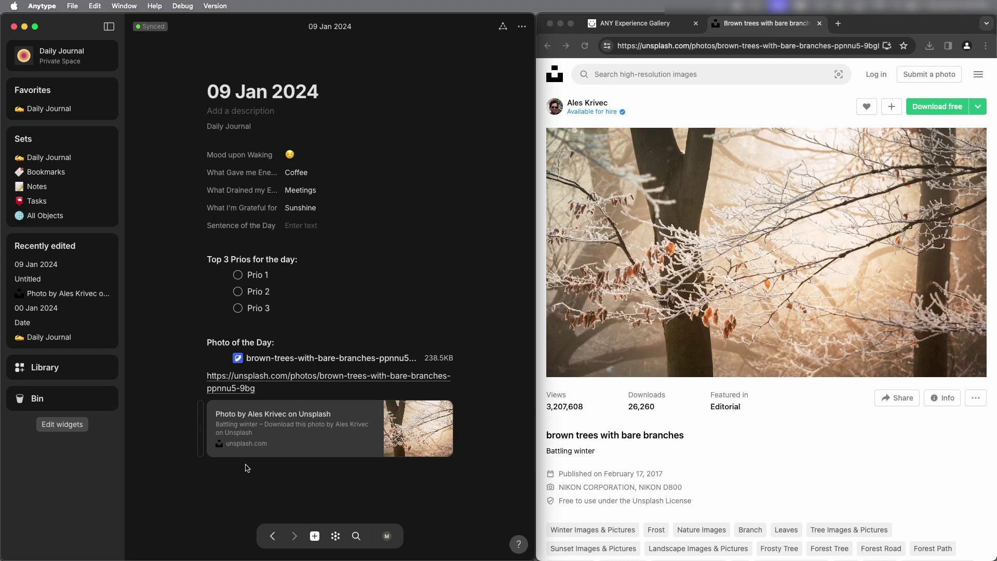
click(213, 473)
text(/im)
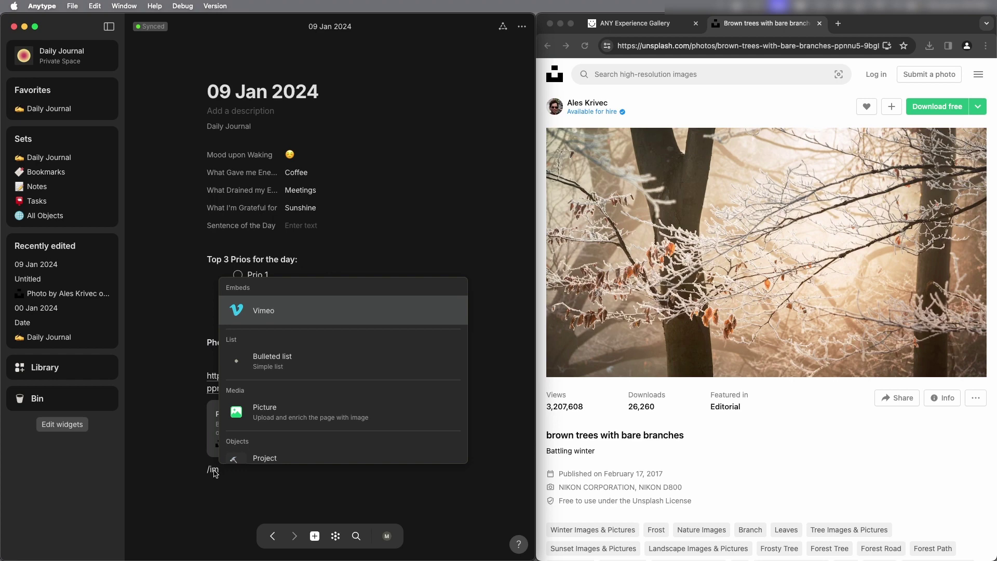
Step: Embed the brown trees Unsplash jpg from Downloads as a picture below the bookmark, adding an empty block after it
click(257, 412)
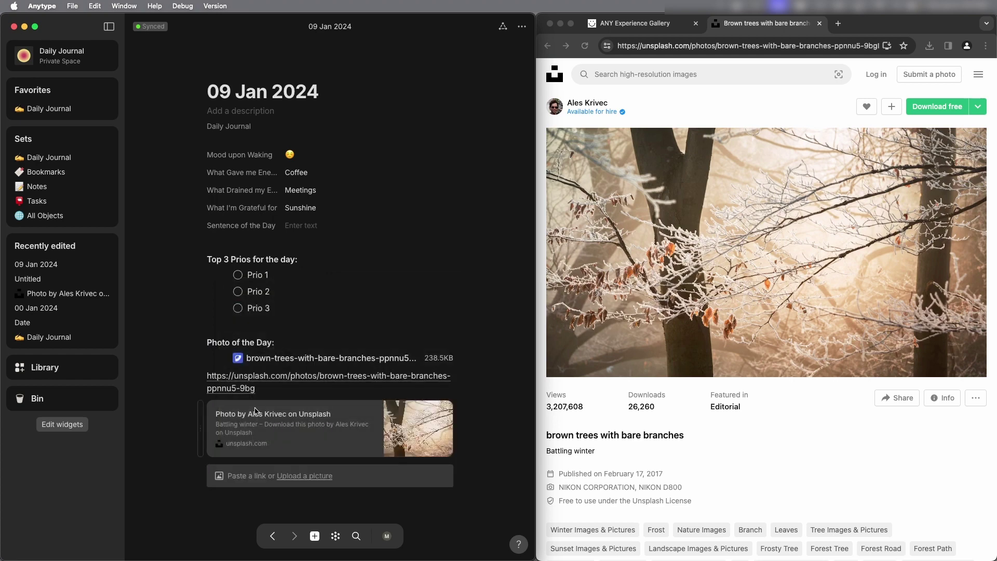
click(302, 476)
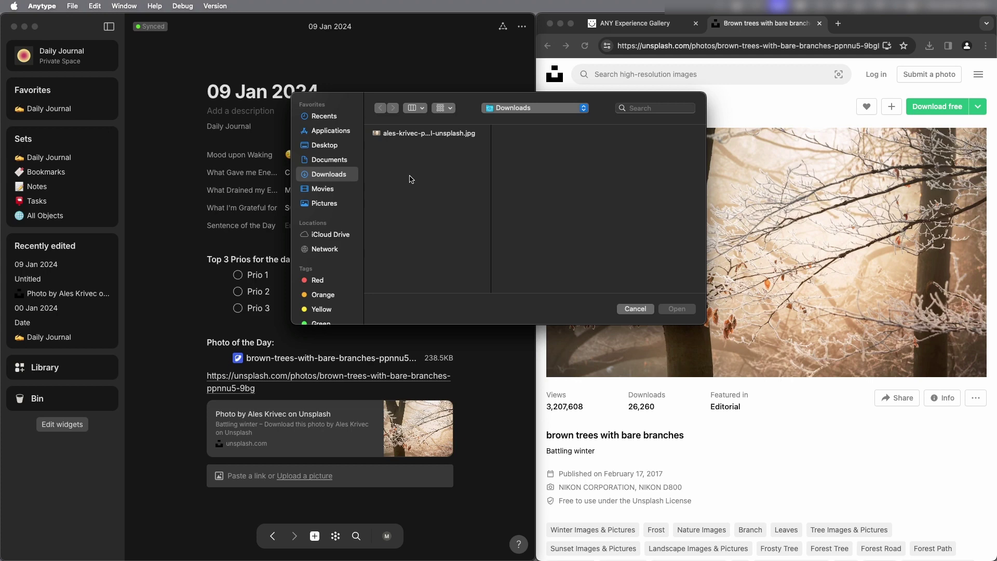
click(413, 133)
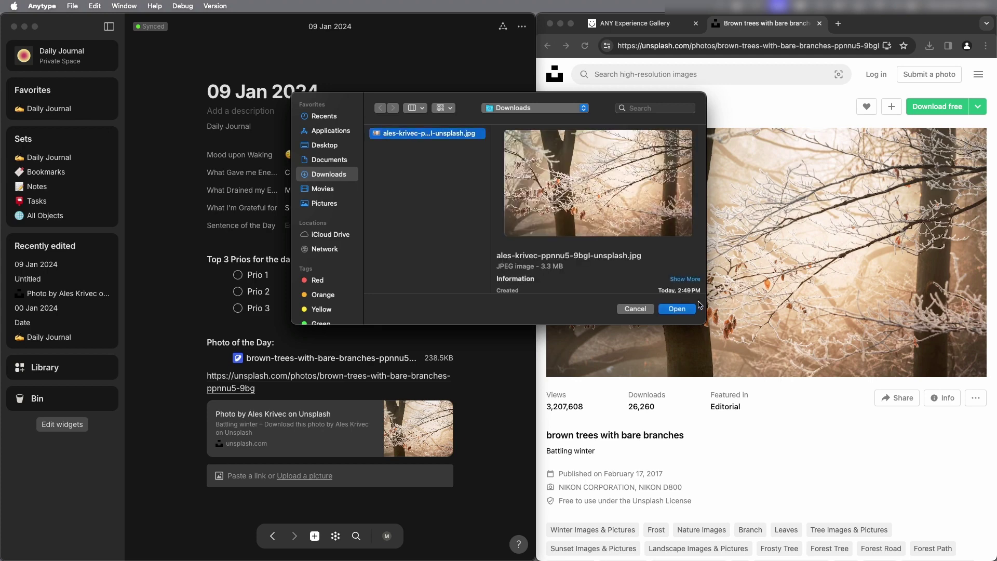
click(677, 308)
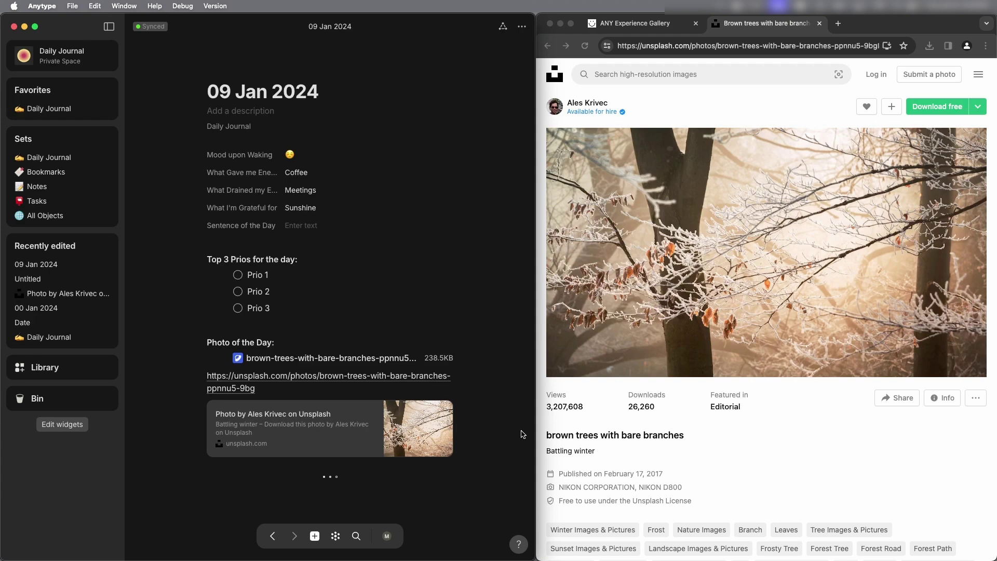
scroll(523, 434, down, 5)
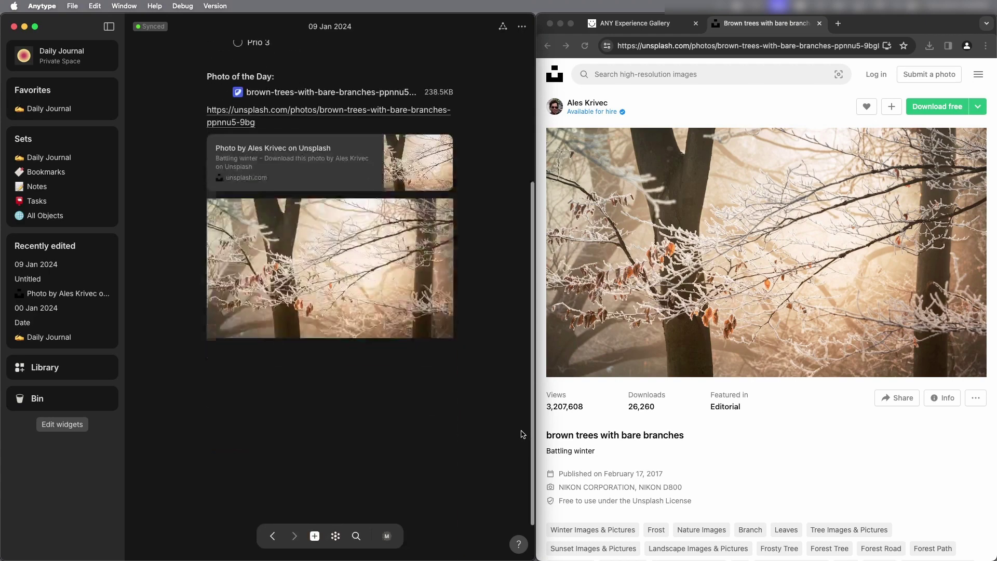
click(441, 440)
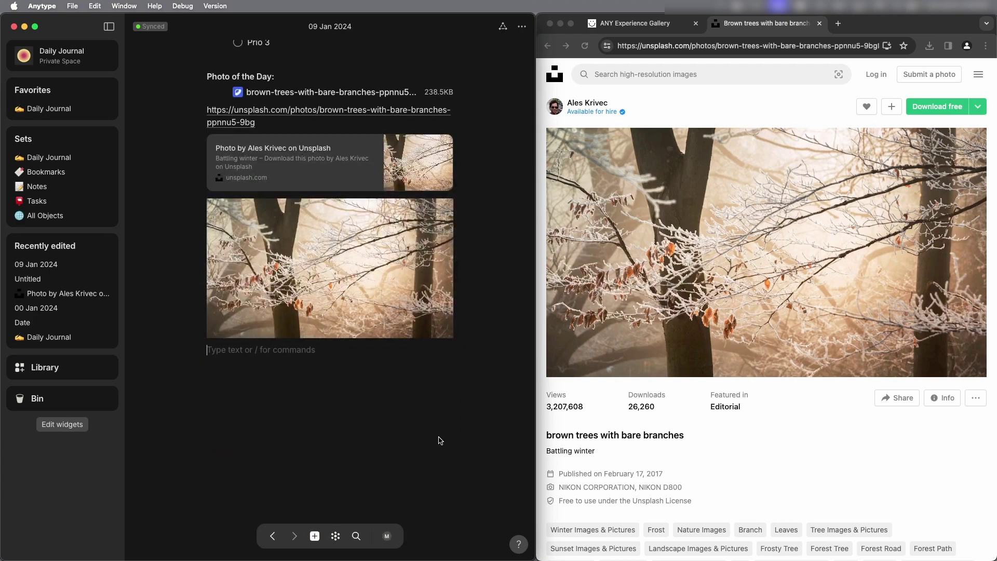